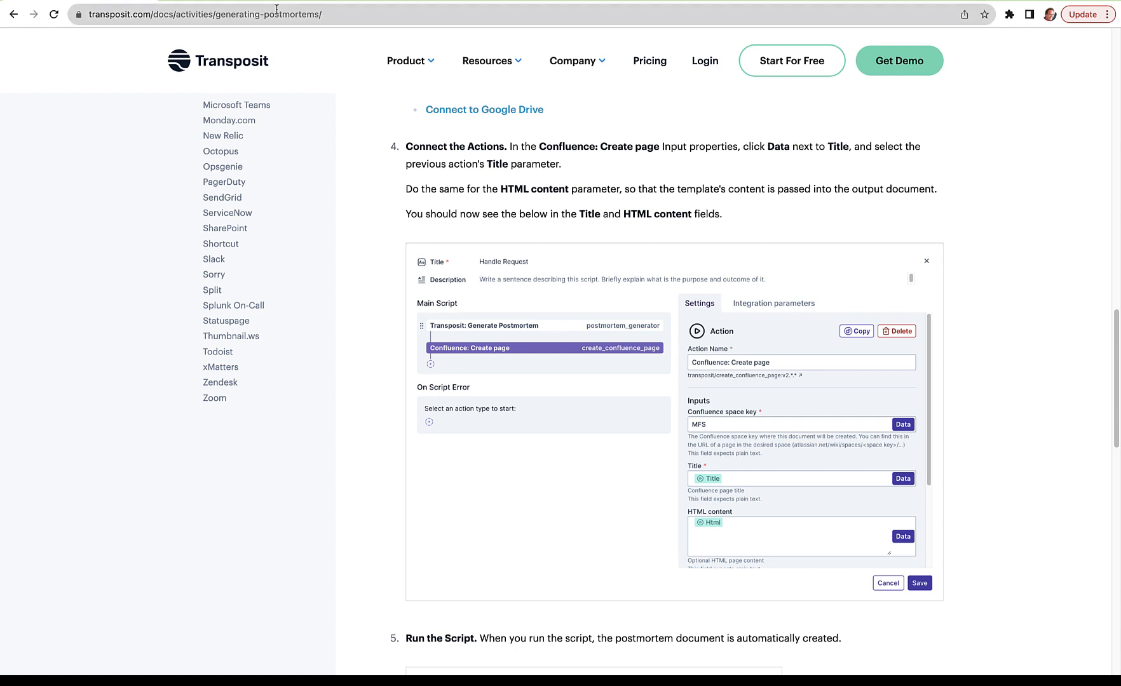
Step: Open the Confluence settings dialog from the link in the Atlassian Confluence page's integration setup instructions
left_click(261, 1)
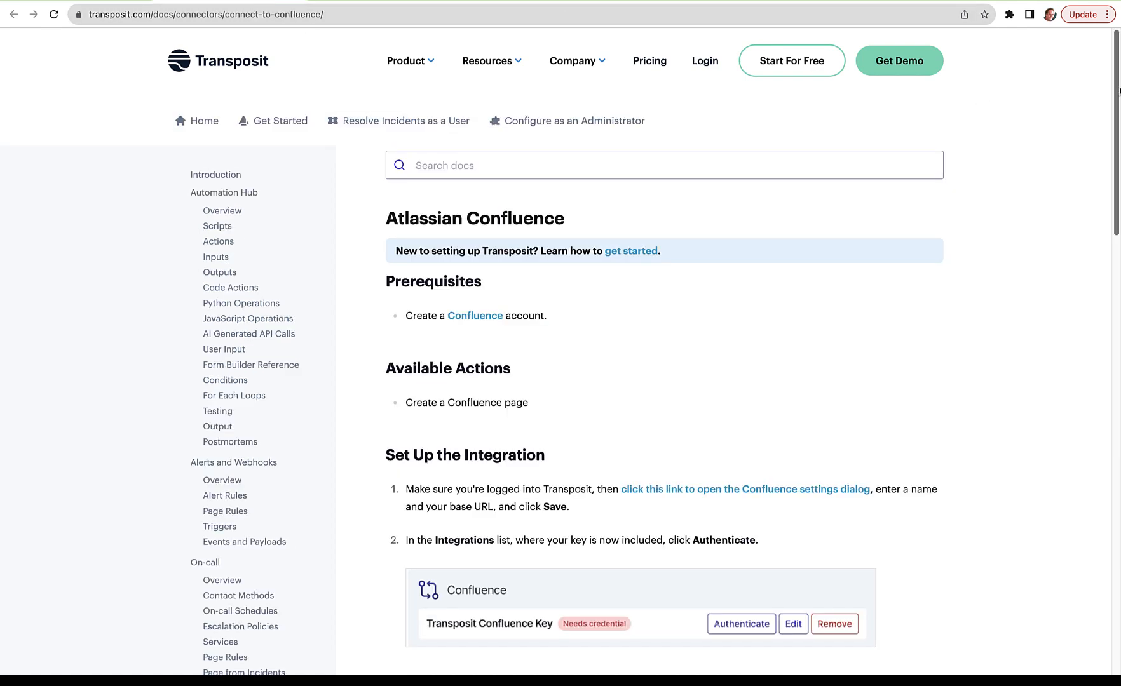
left_click_drag(1119, 91, 1119, 254)
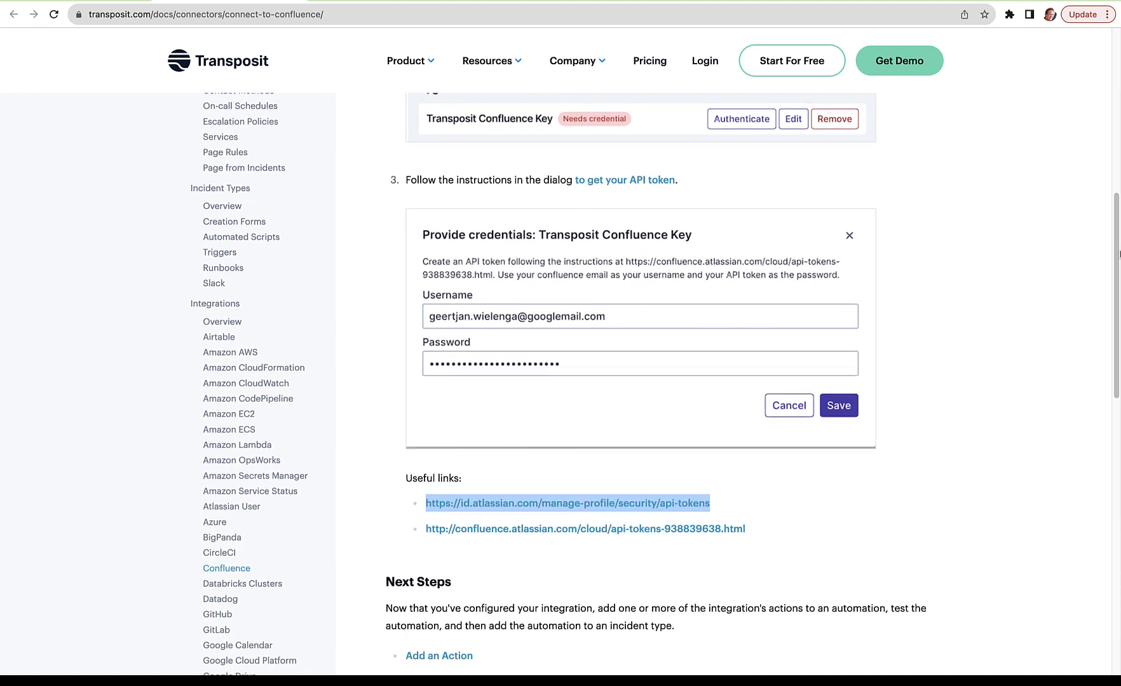
left_click_drag(1118, 255, 1119, 136)
left_click(756, 344)
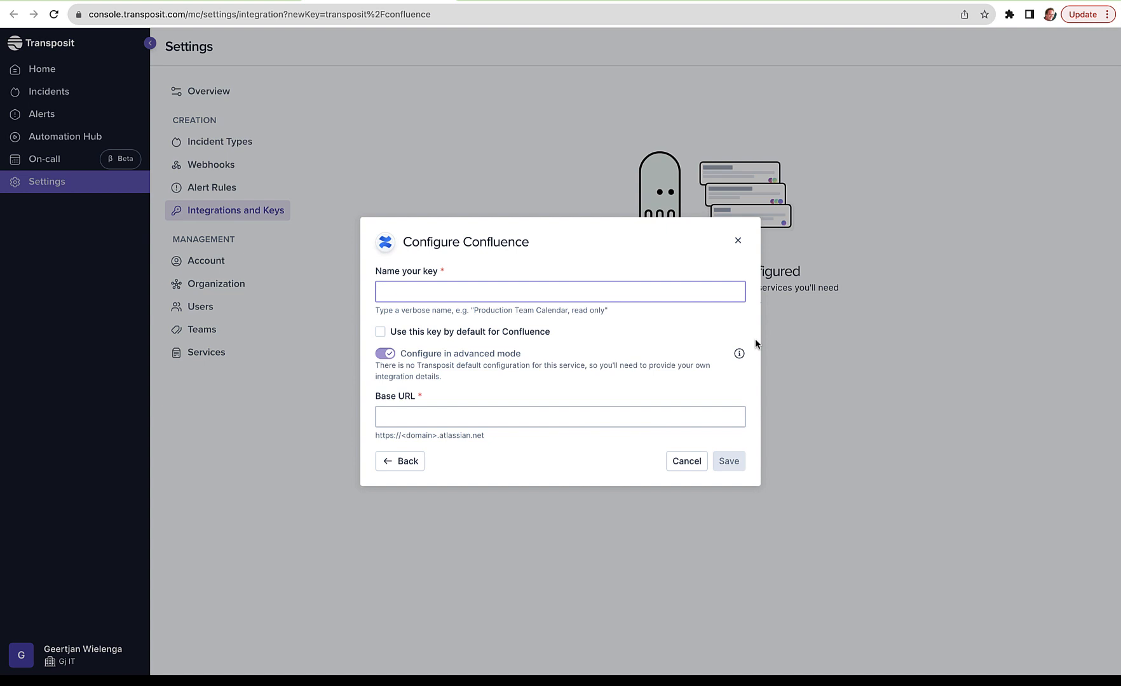
Step: Name the new Confluence key "My Company Confluence Key"
type("My Company Confluence ")
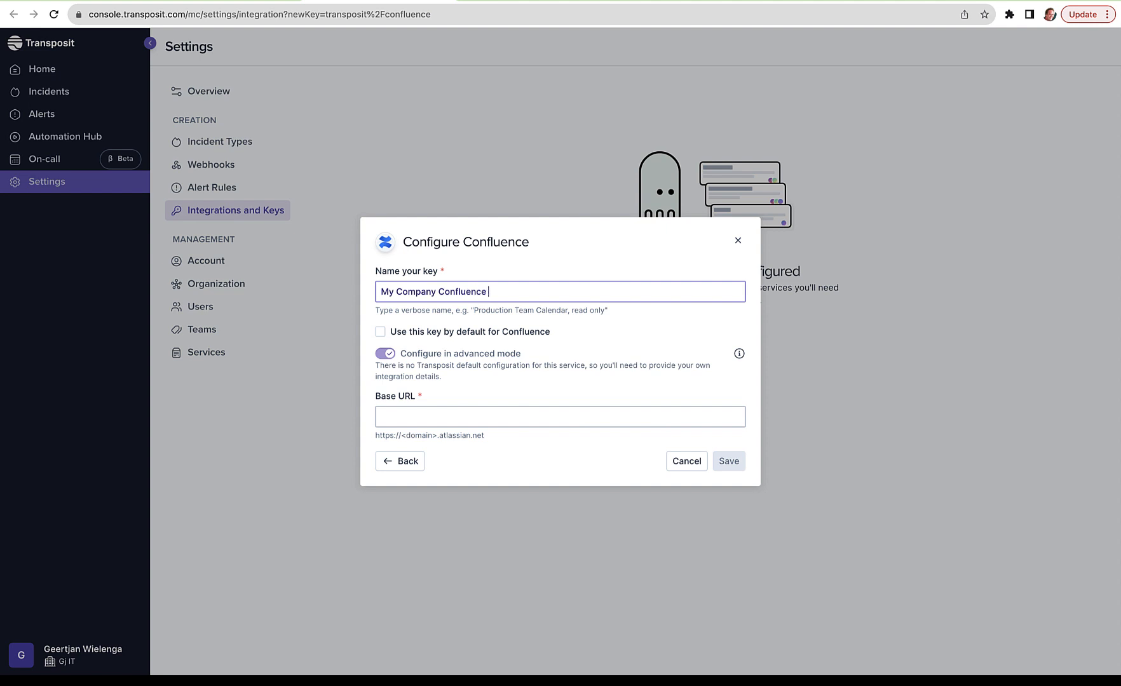
type("Key")
Step: In the Atlassian account, create an API token labelled "My Company Confluence Key" and copy it
left_click(540, 0)
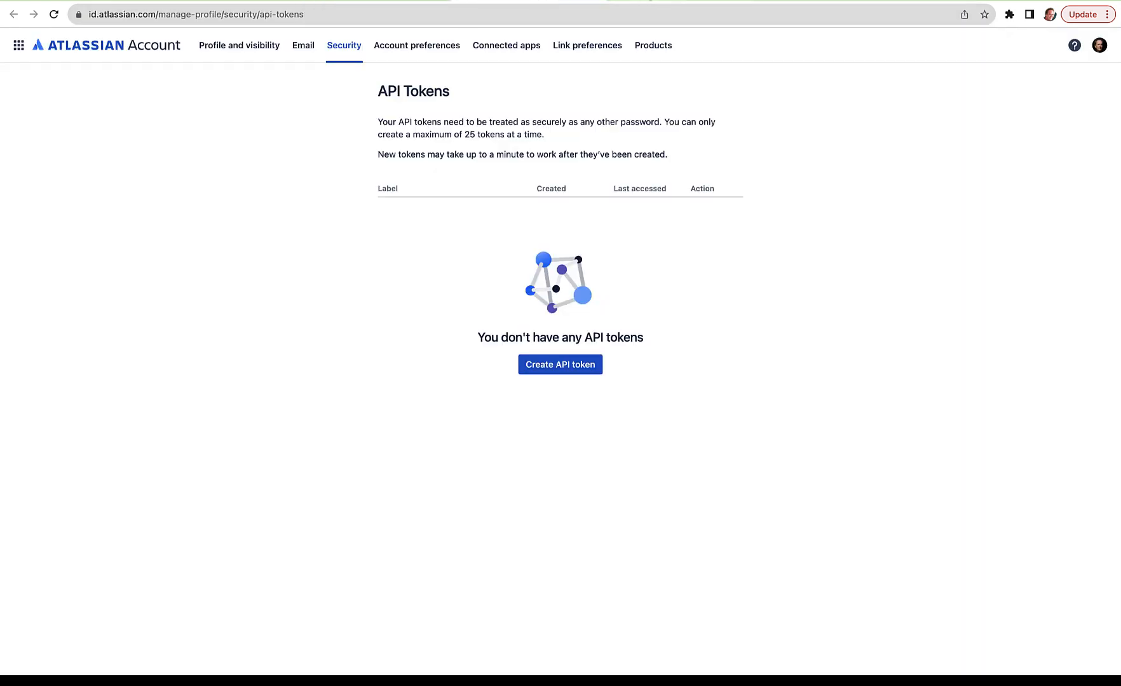
left_click(557, 371)
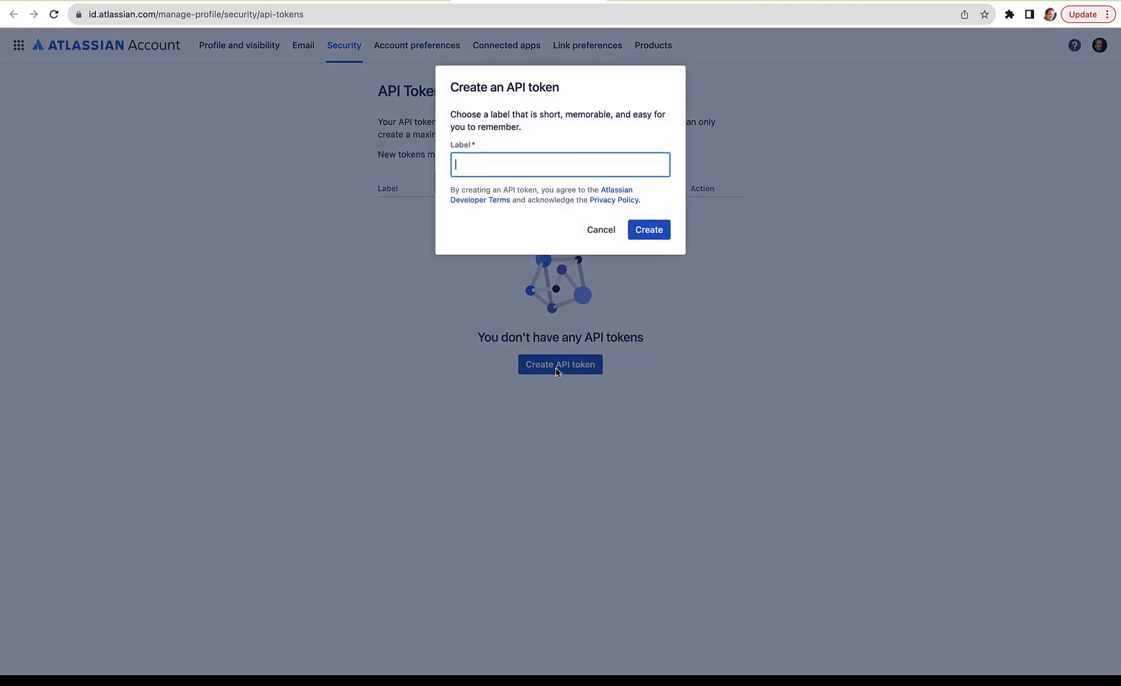
type("My Company Confluence Key")
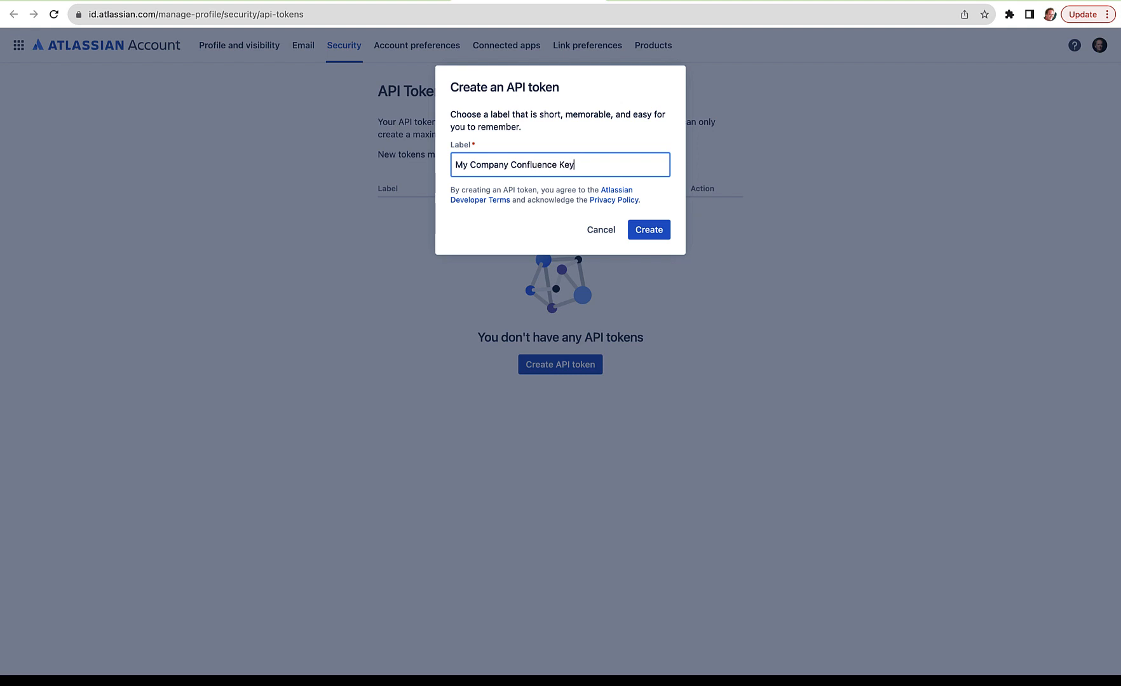
left_click(651, 231)
left_click(655, 210)
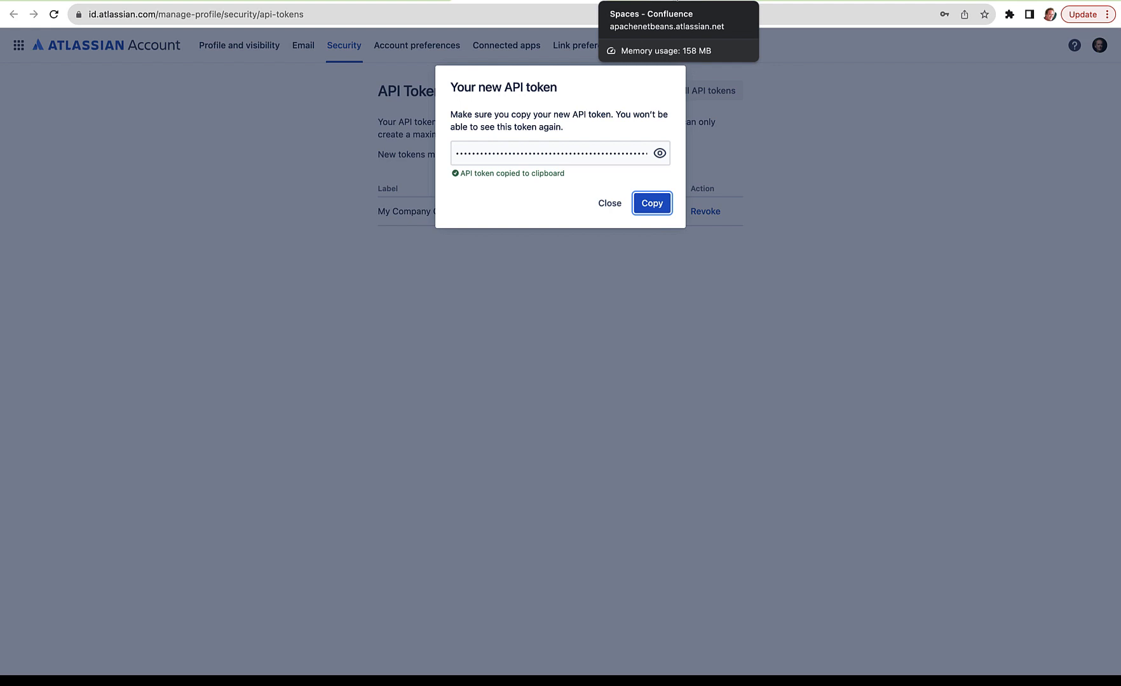
Step: In Confluence, check the site's web address and open "My first space" to find its space key in the URL
left_click(677, 1)
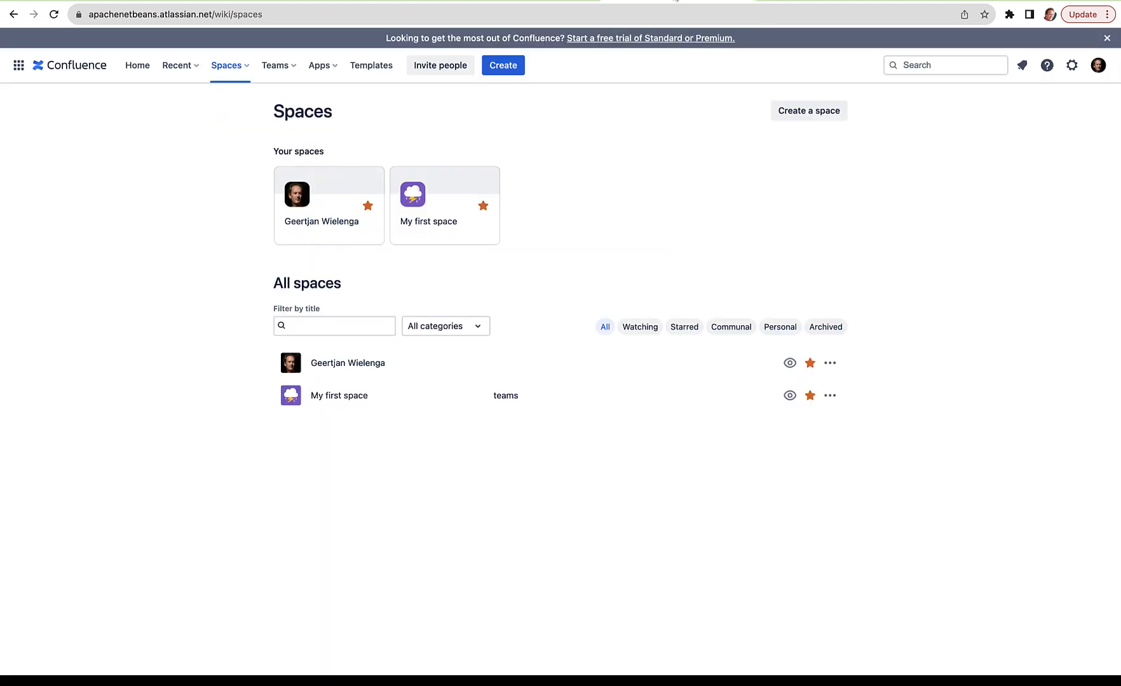
left_click(91, 14)
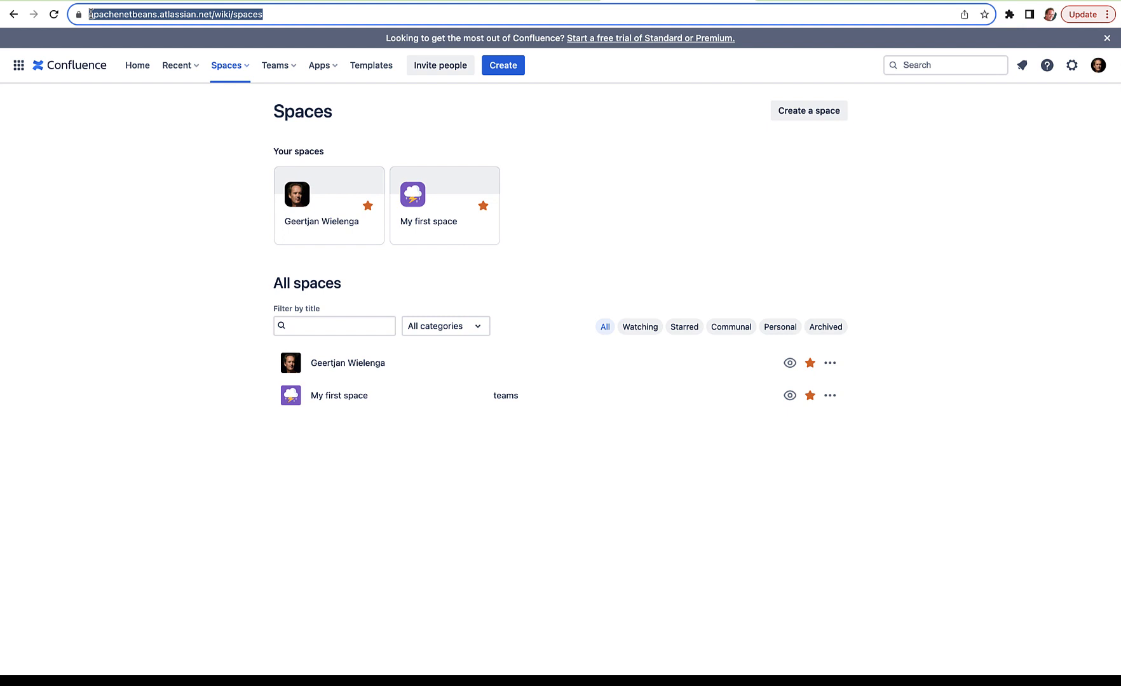
left_click(453, 201)
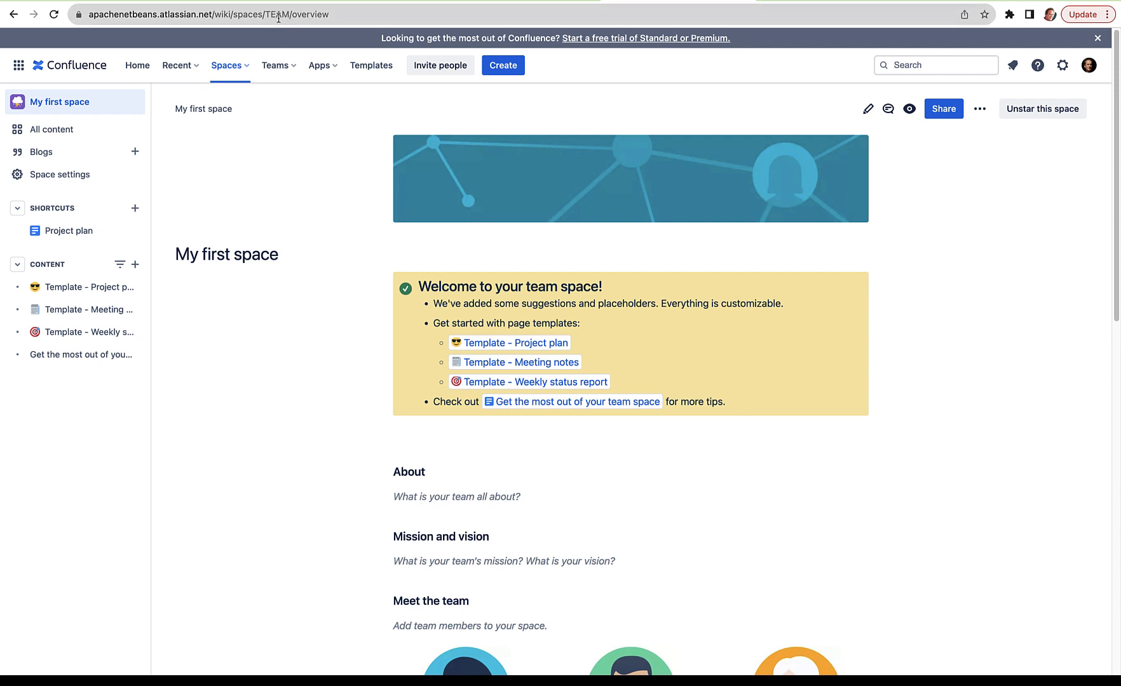
left_click(366, 0)
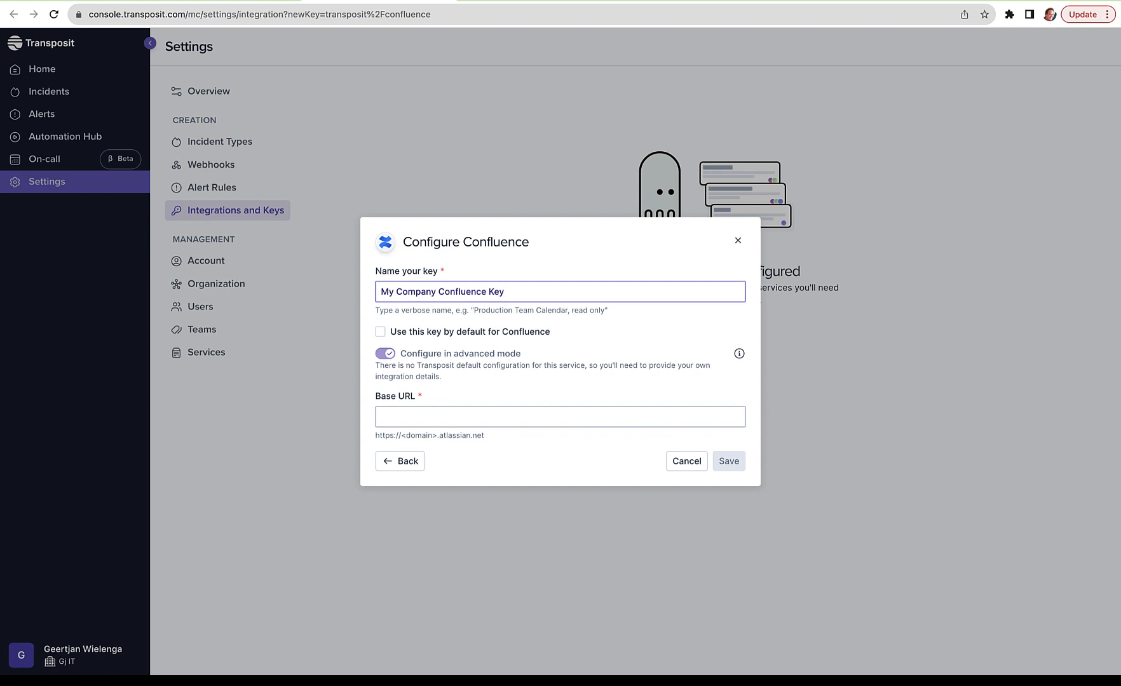
left_click(469, 414)
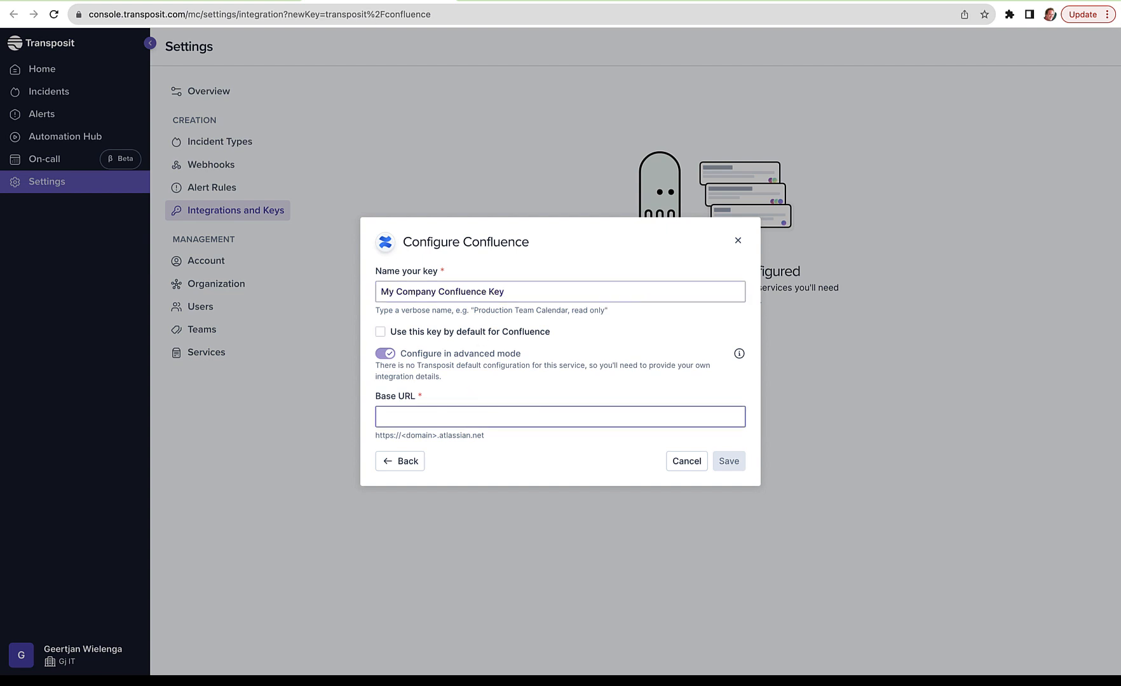
type("https:/")
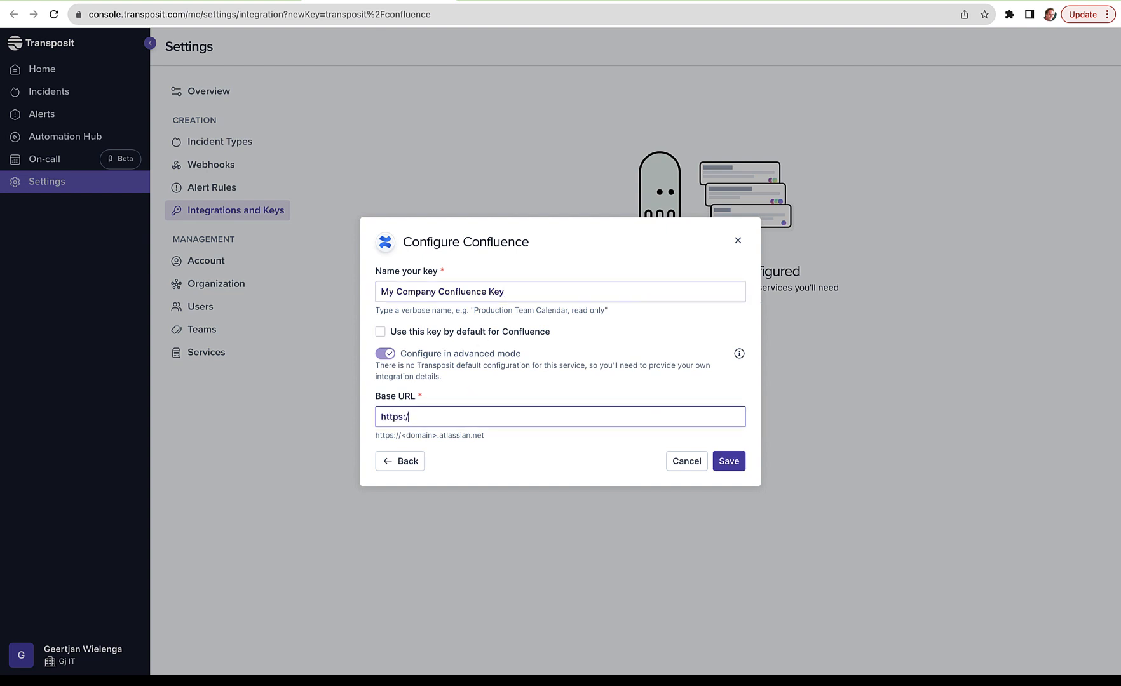
type("/apachenetbeans.atlassian.net")
left_click(739, 462)
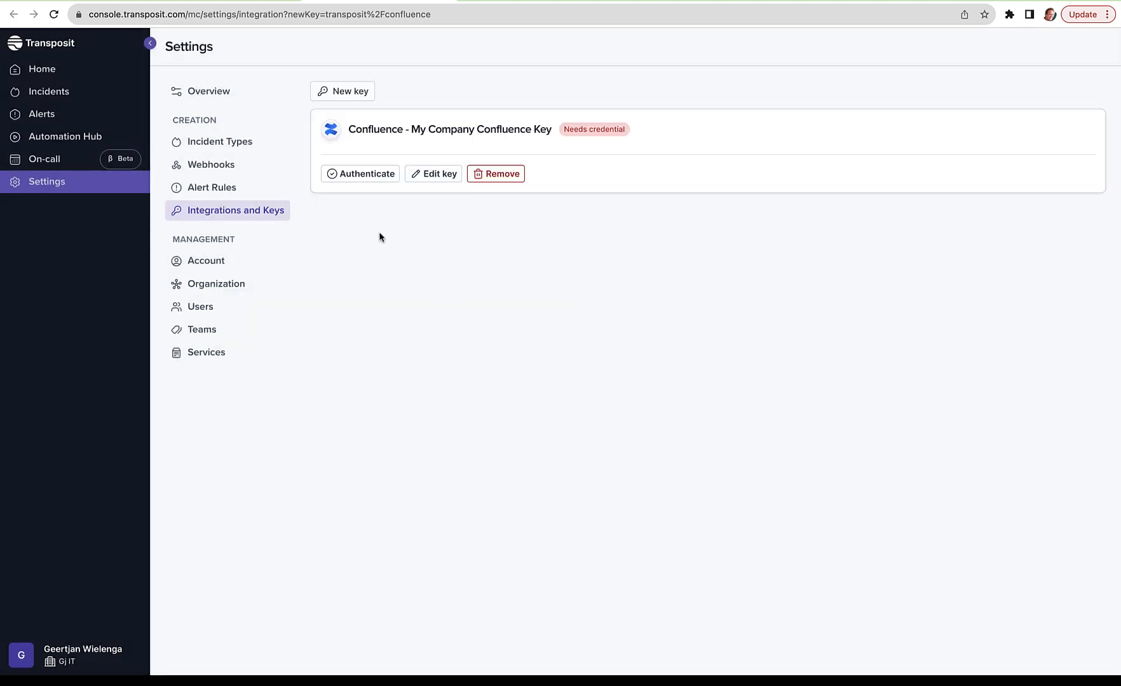
Step: Authenticate My Company Confluence Key with the Confluence account e-mail as username and the API token as password, and save
left_click(369, 175)
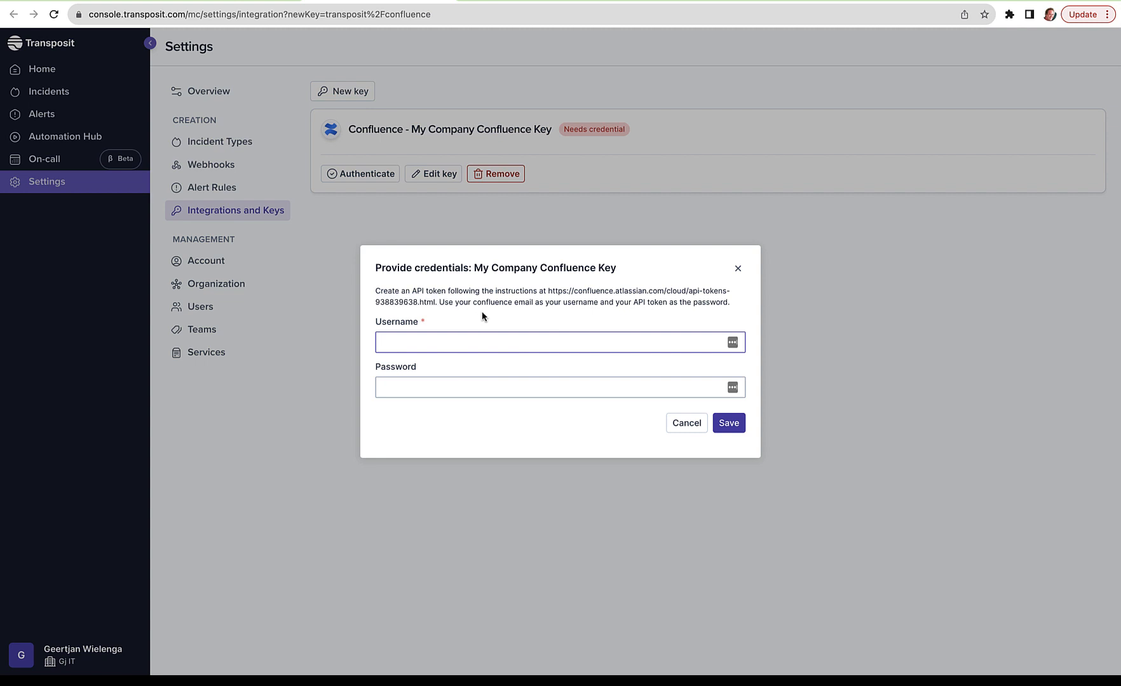
key("ctrl+v")
left_click(547, 389)
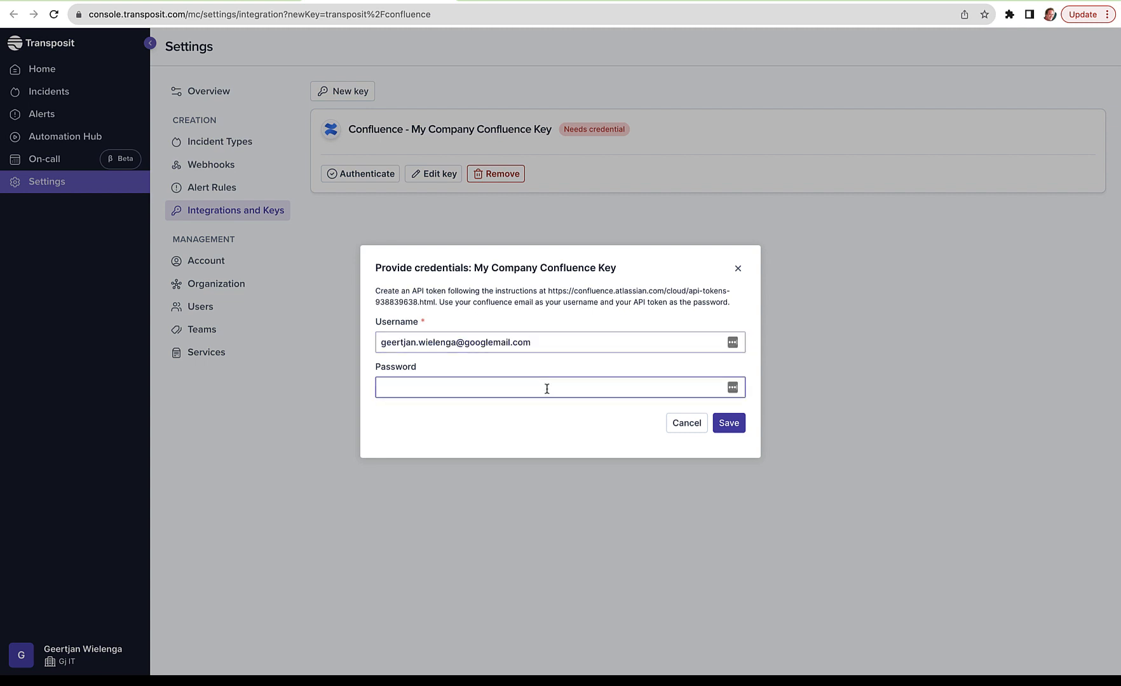
key("ctrl+v")
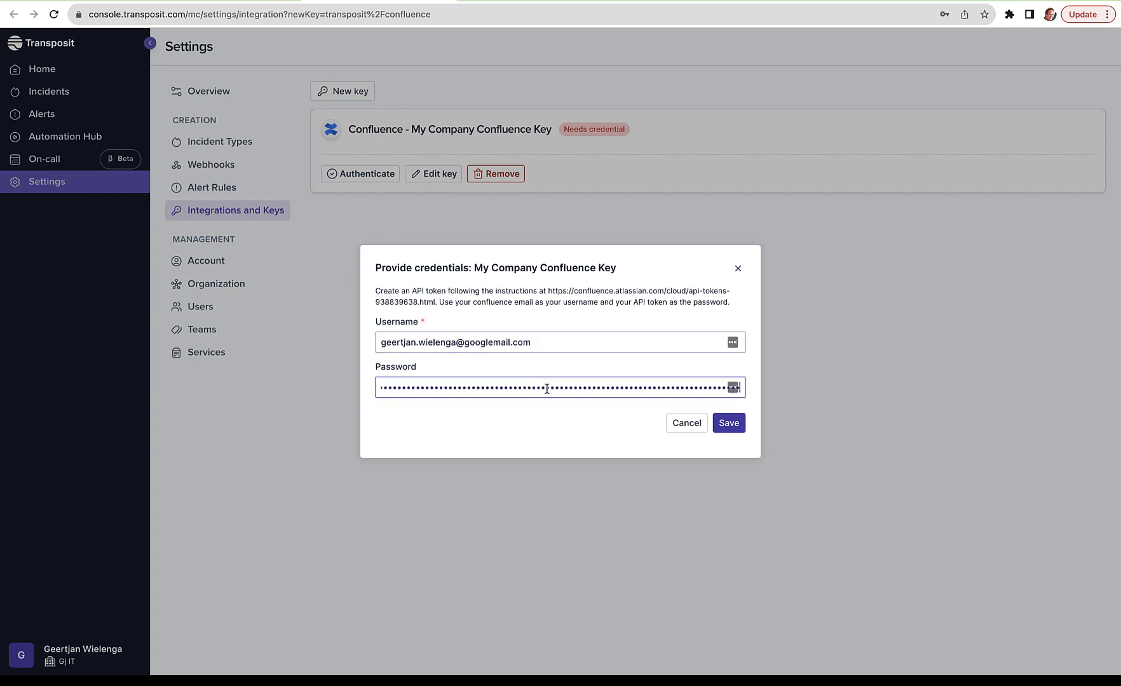
left_click(729, 423)
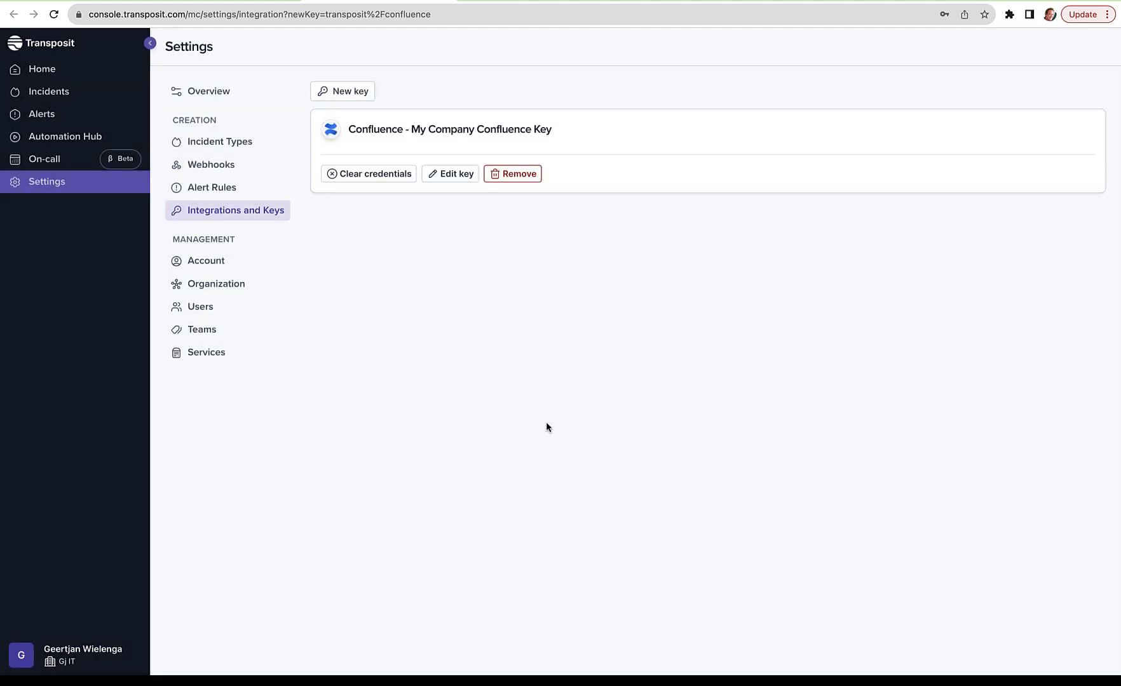
Step: Create a new script named "Generate Postmortem Script" in the Automation Hub
left_click(31, 137)
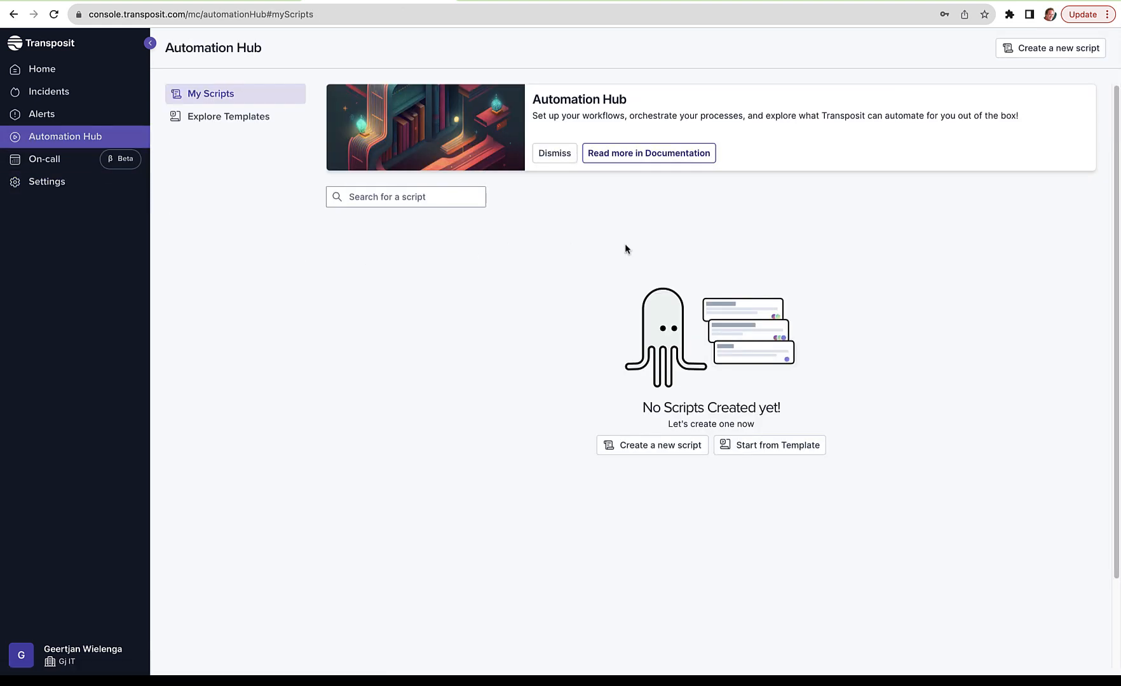
left_click(1034, 47)
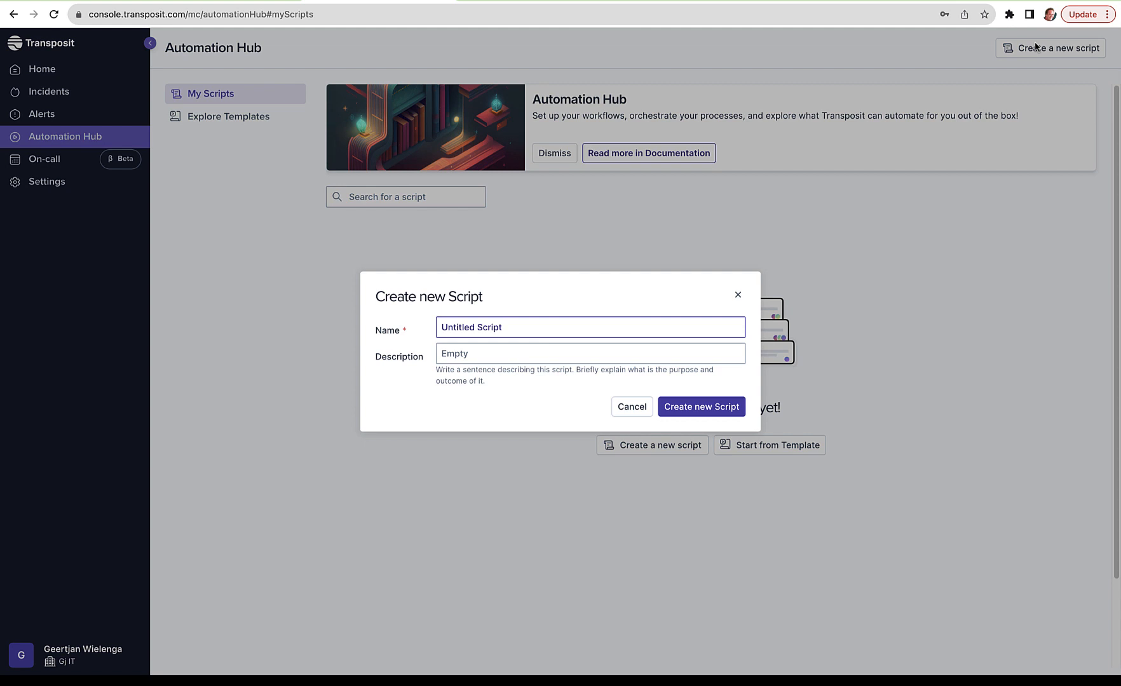
double_click(452, 325)
type("Generate Postmorten")
key("BackSpace")
type("m")
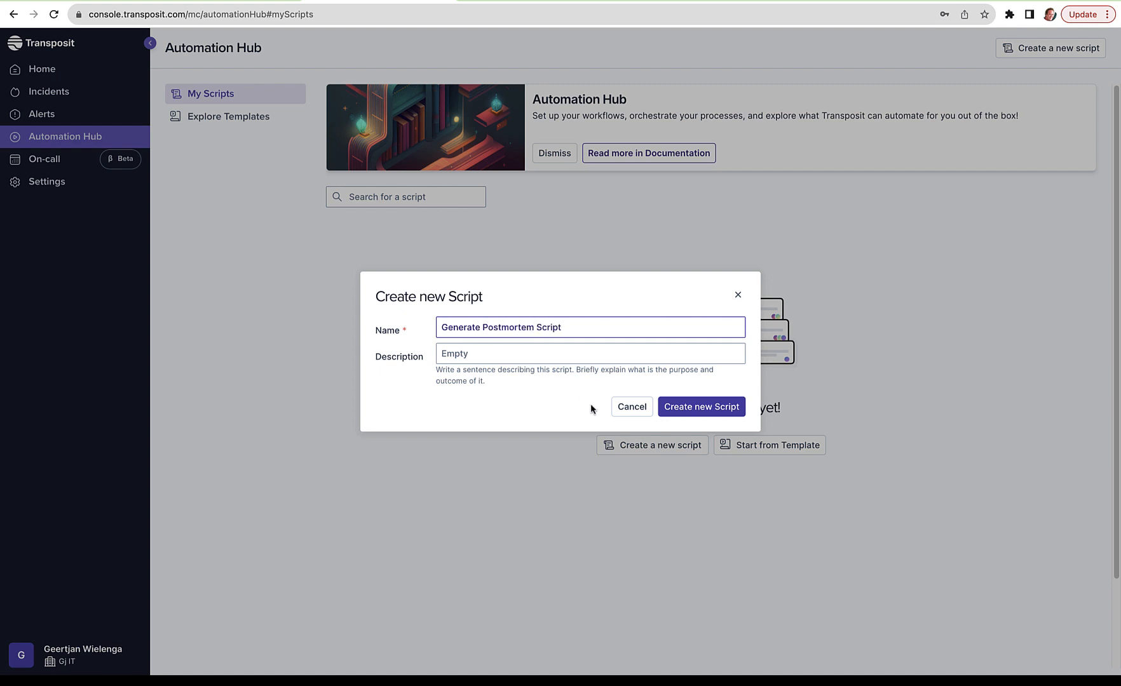
left_click(712, 414)
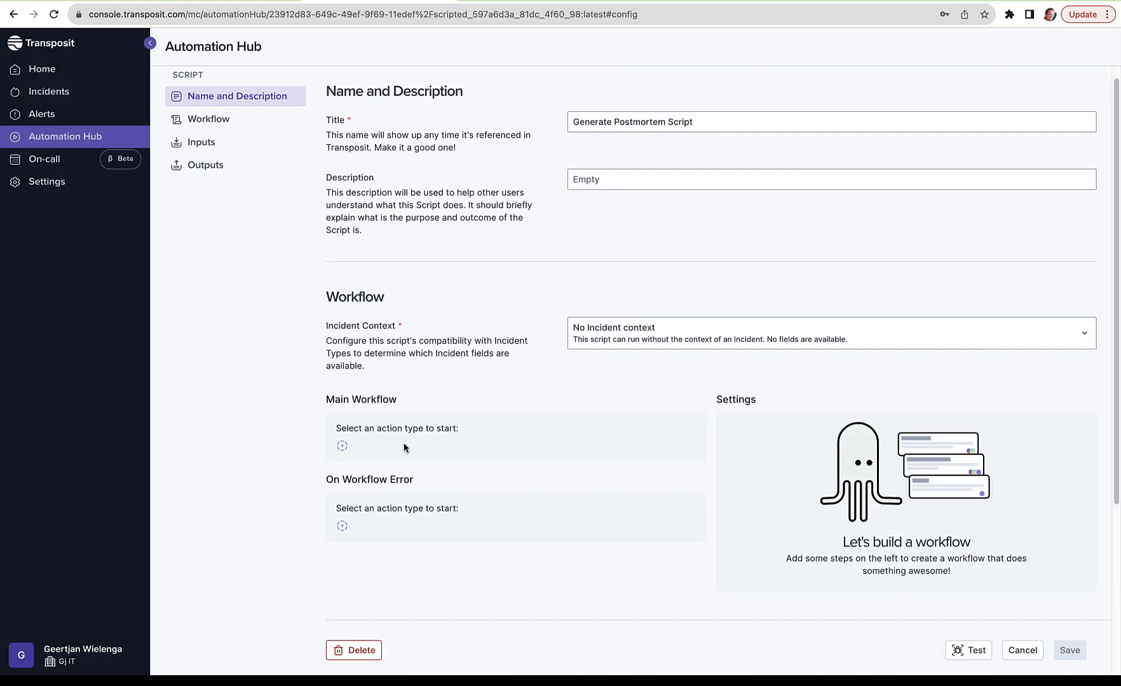
Step: Add the "Transposit: Generate Postmortem" action as the first block of the main workflow
left_click(342, 446)
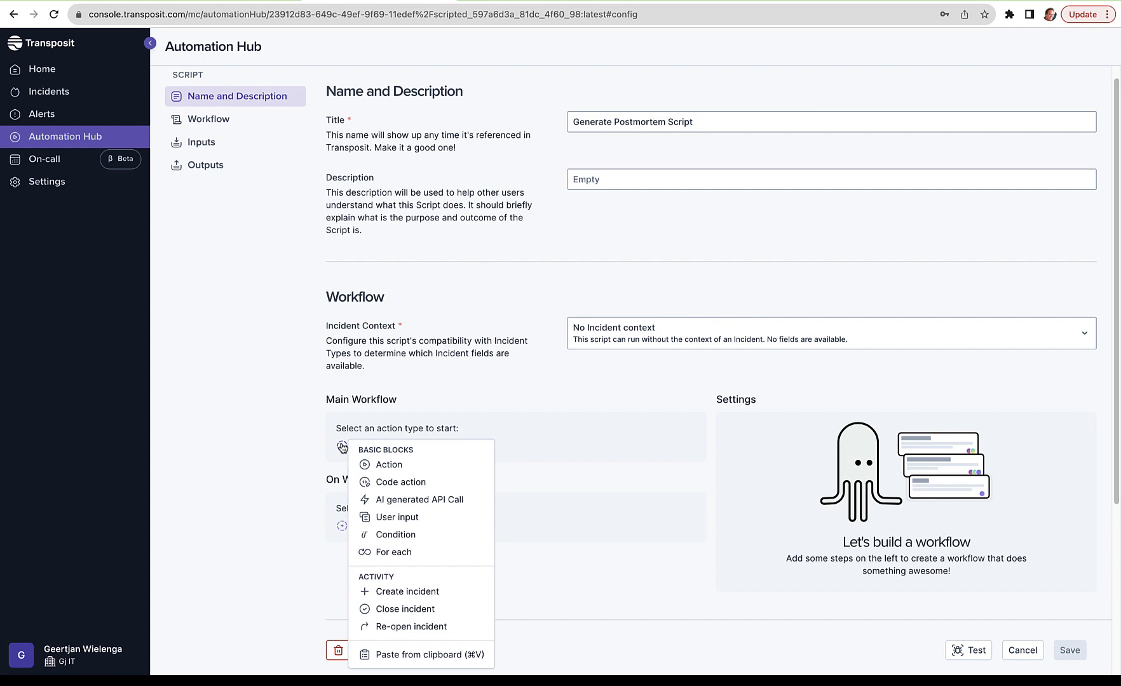
left_click(370, 466)
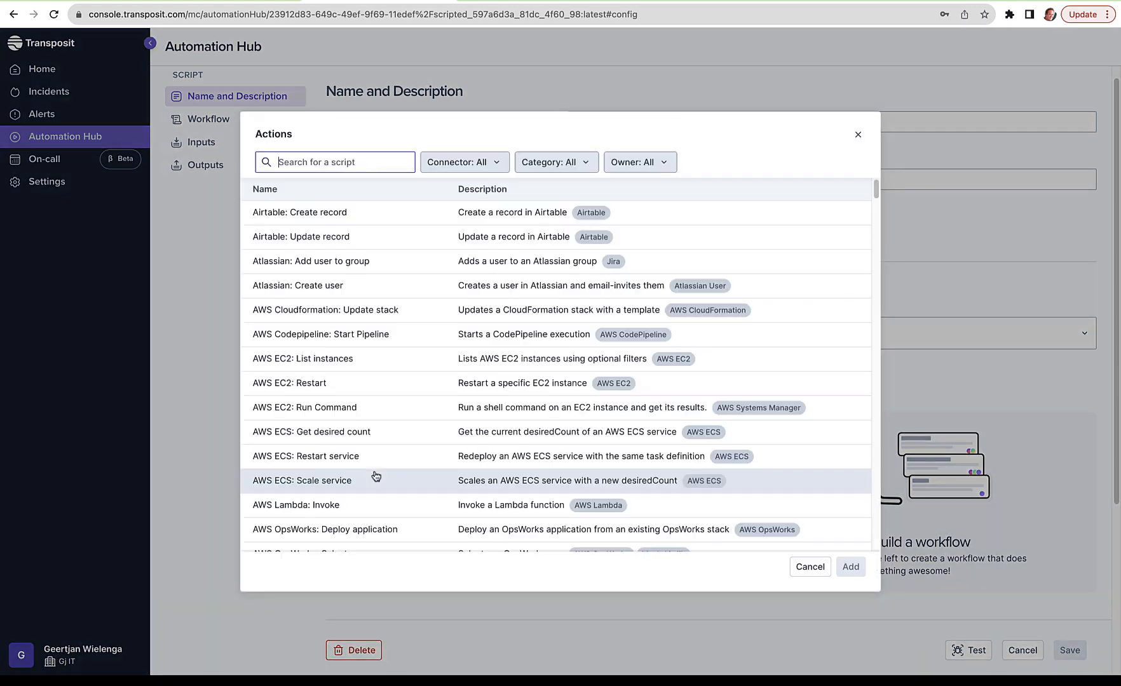
type("gene")
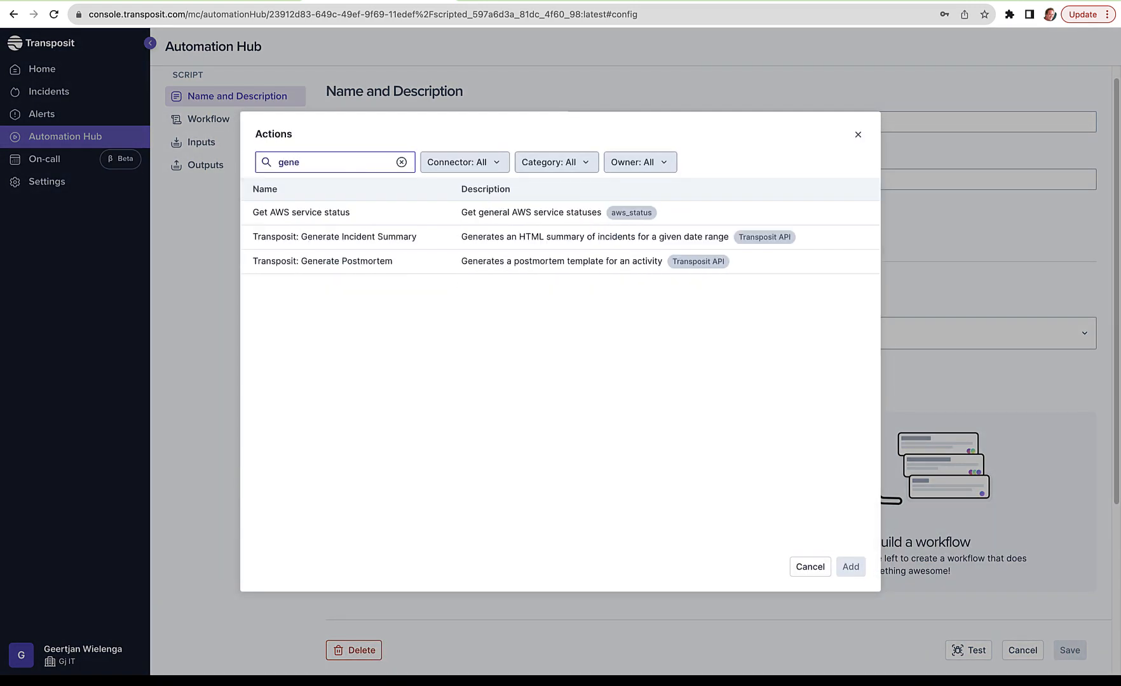
left_click(367, 262)
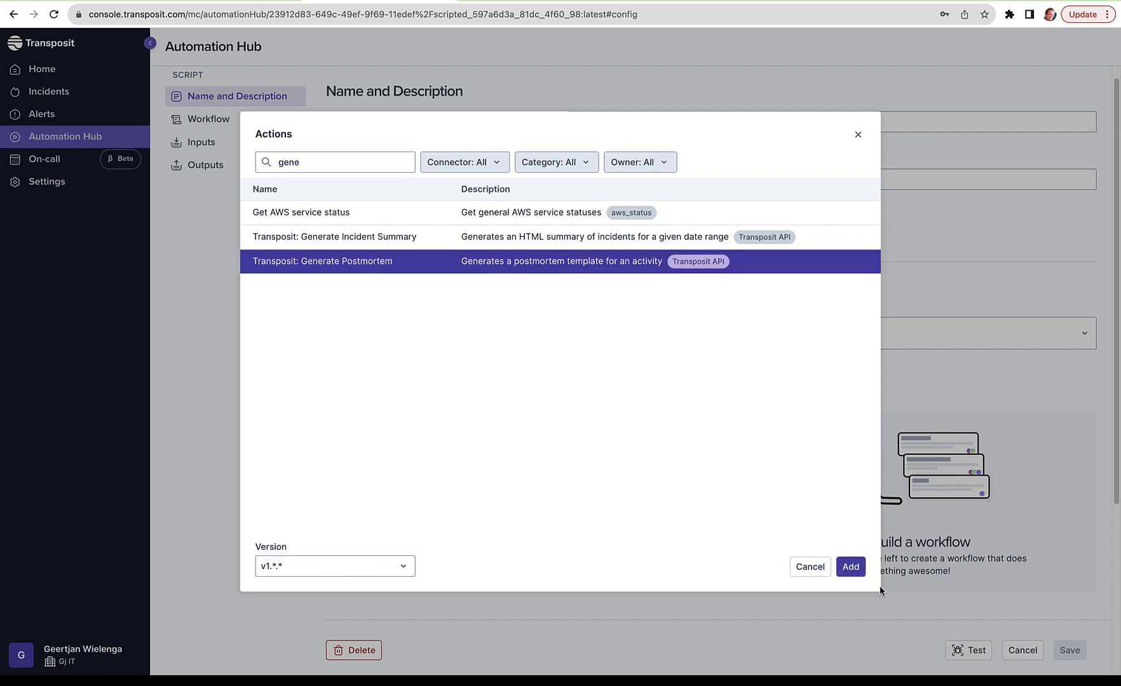
left_click(851, 567)
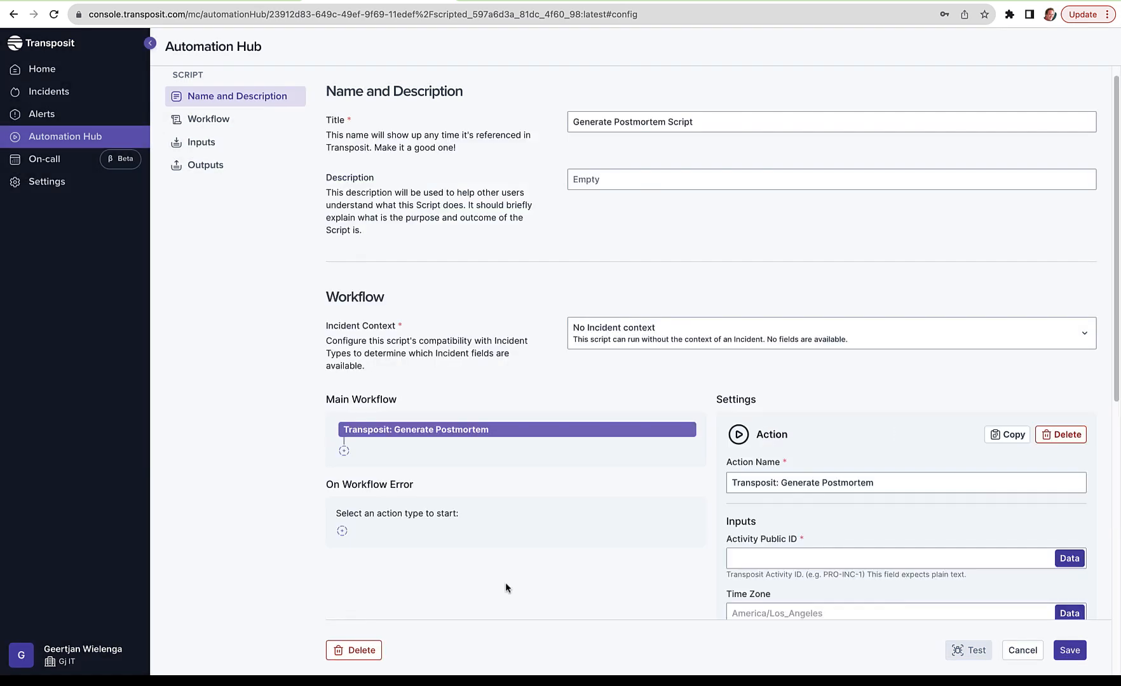
Step: Add the "Confluence: Create page" action after the Generate Postmortem action in the main workflow
left_click(344, 451)
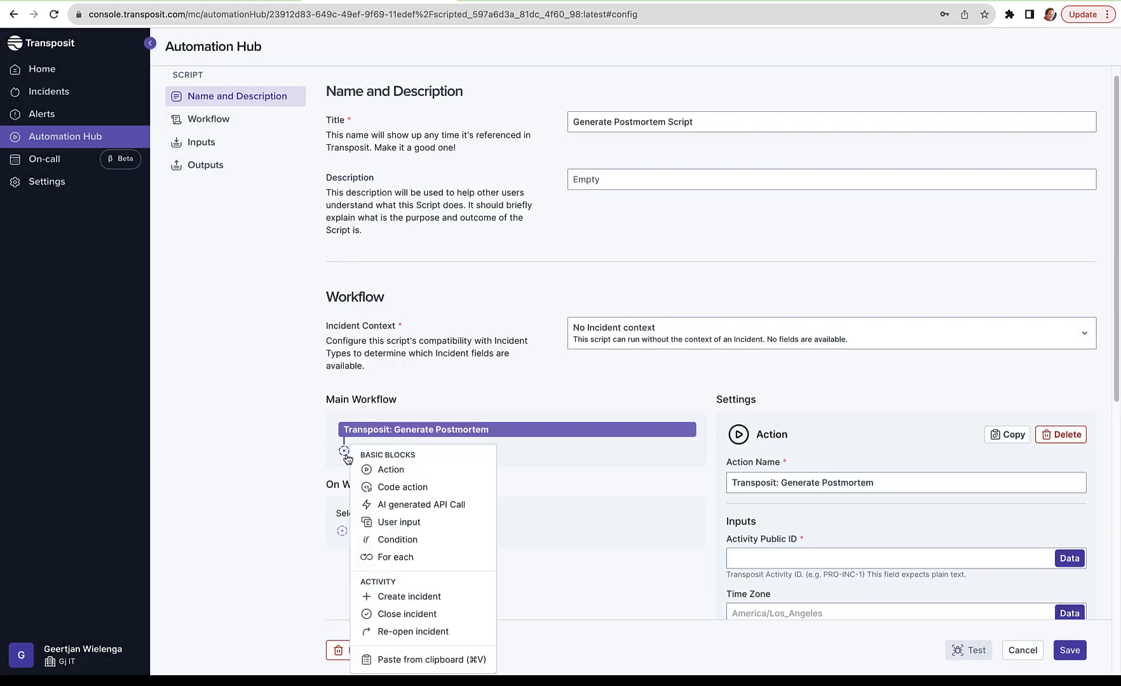
left_click(360, 470)
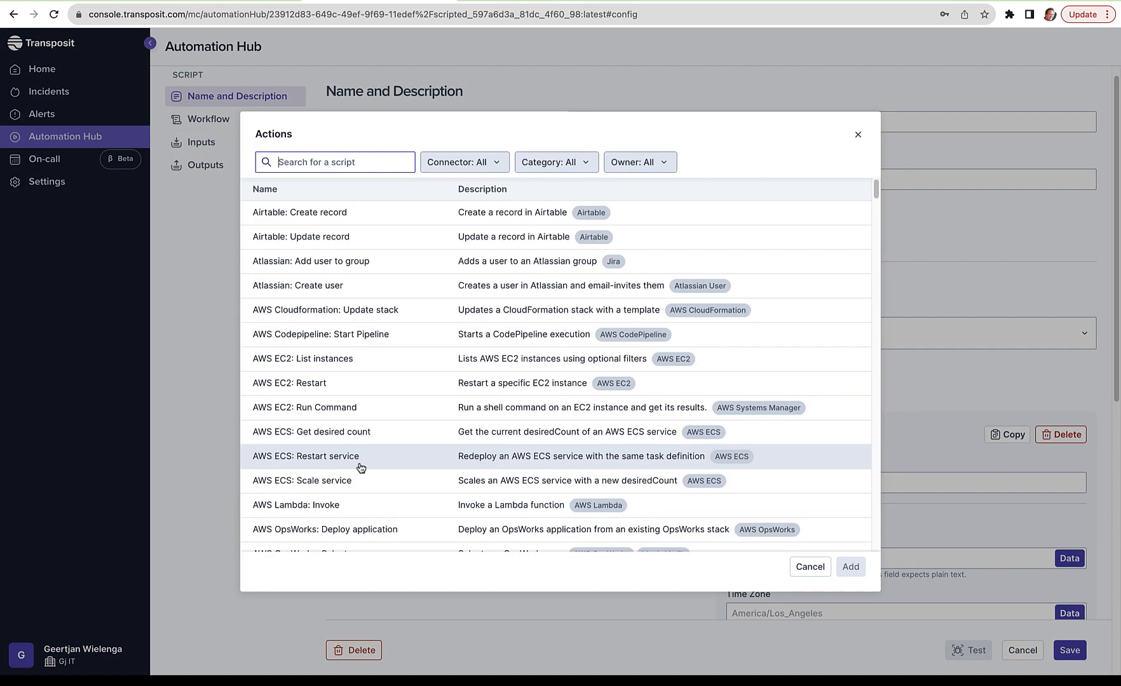
type("conf")
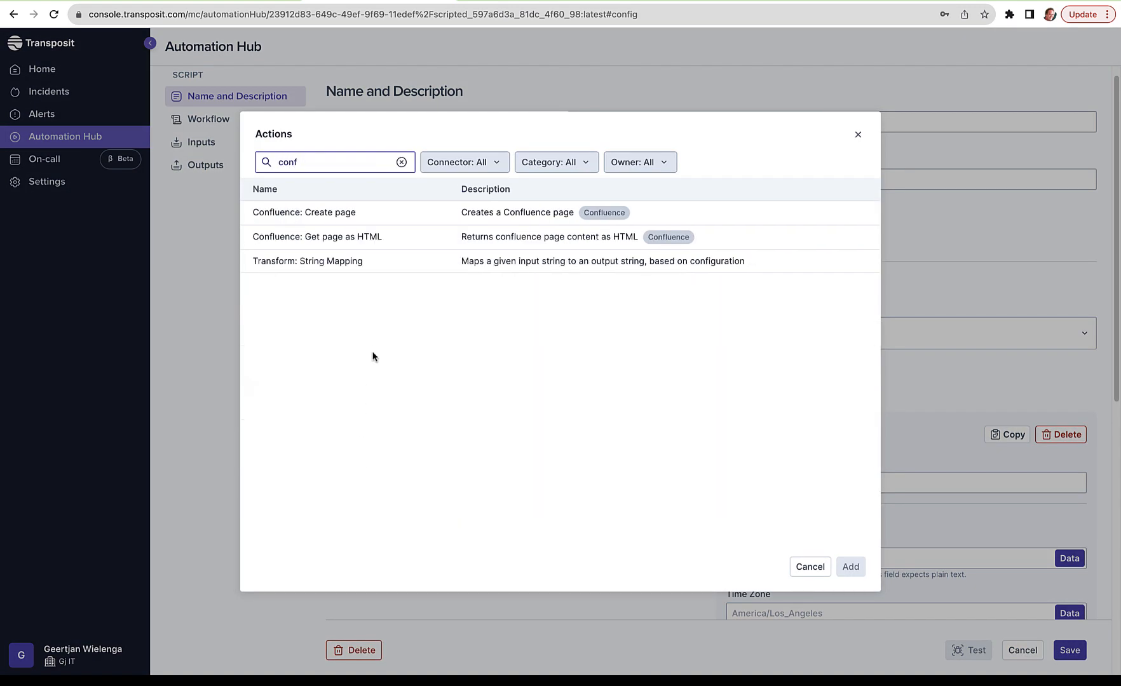
left_click(342, 216)
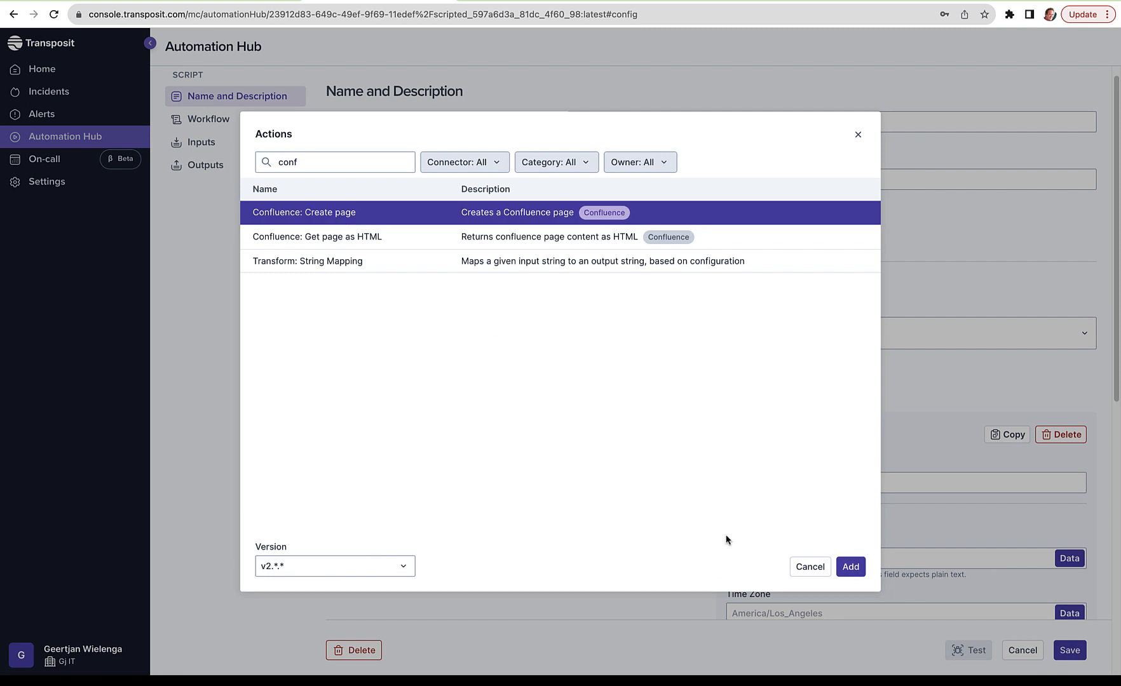
left_click(851, 567)
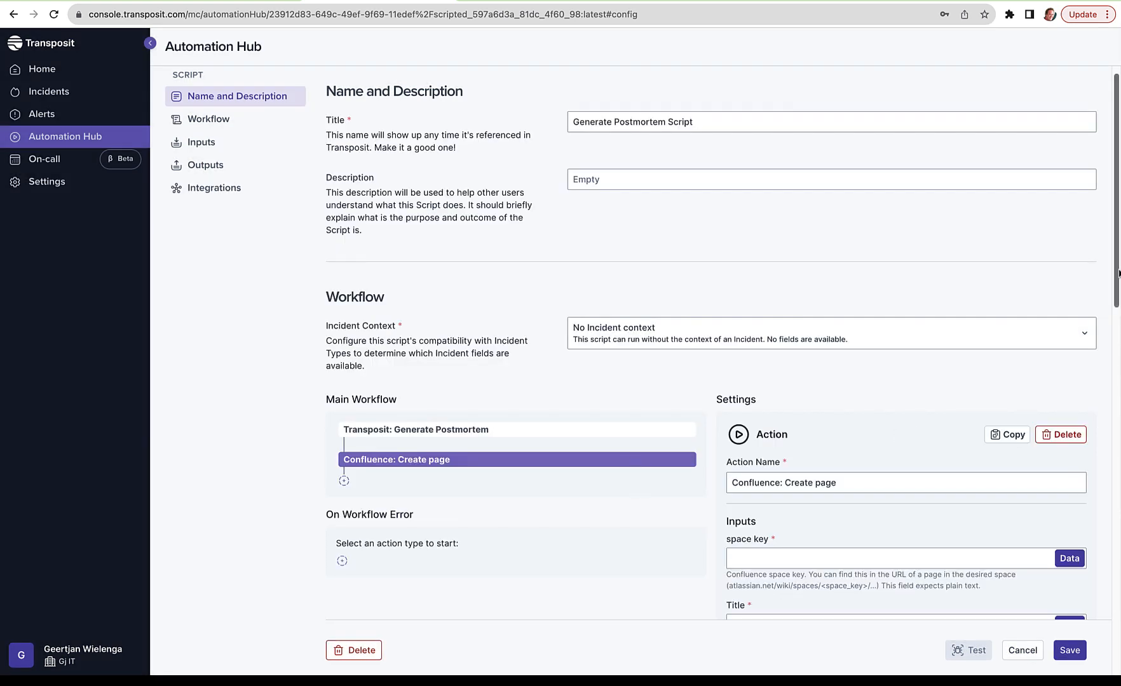
Step: Set the script's incident context to Any Incident Type
left_click_drag(1118, 278, 1118, 395)
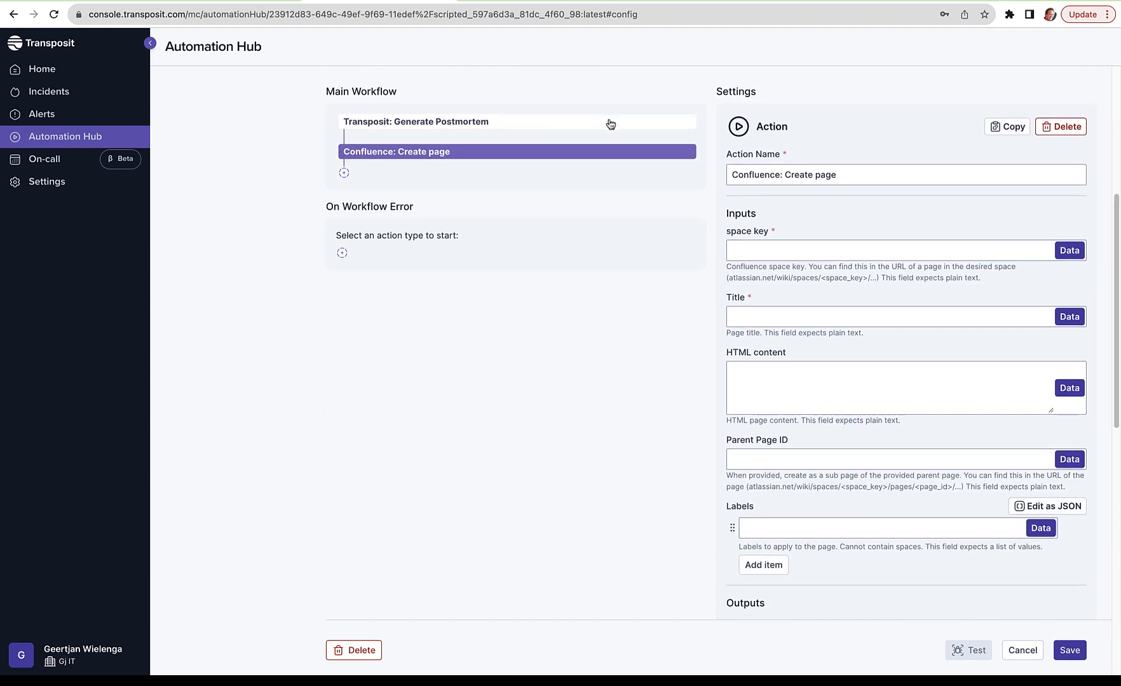
left_click(608, 122)
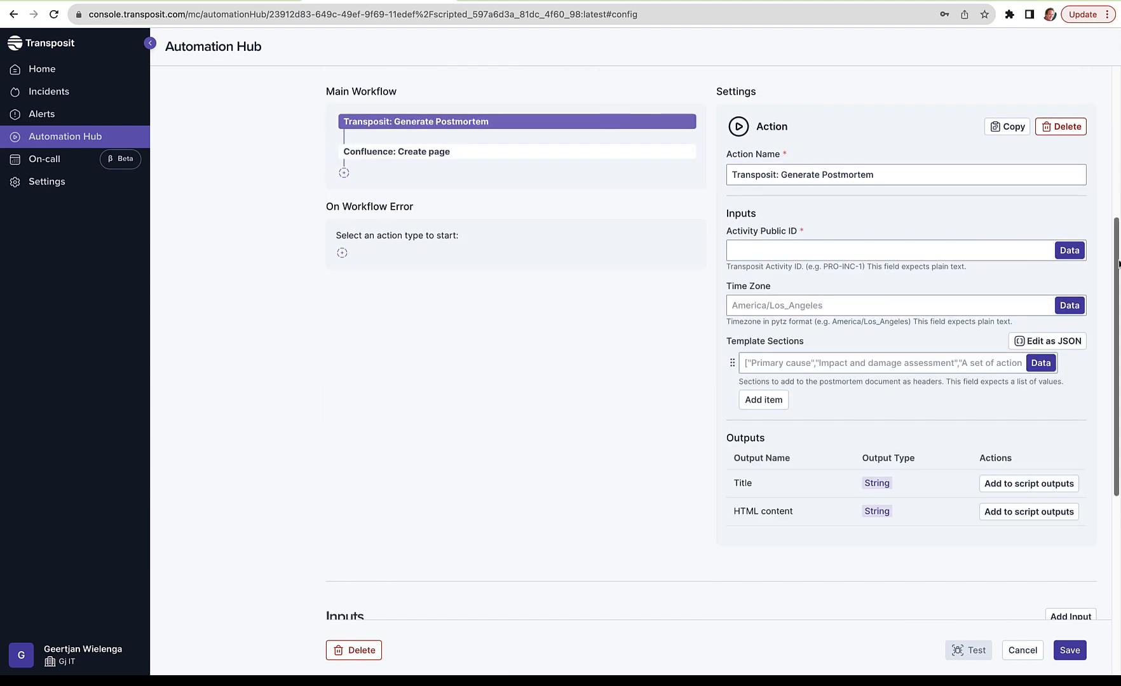
left_click_drag(1119, 263, 1118, 224)
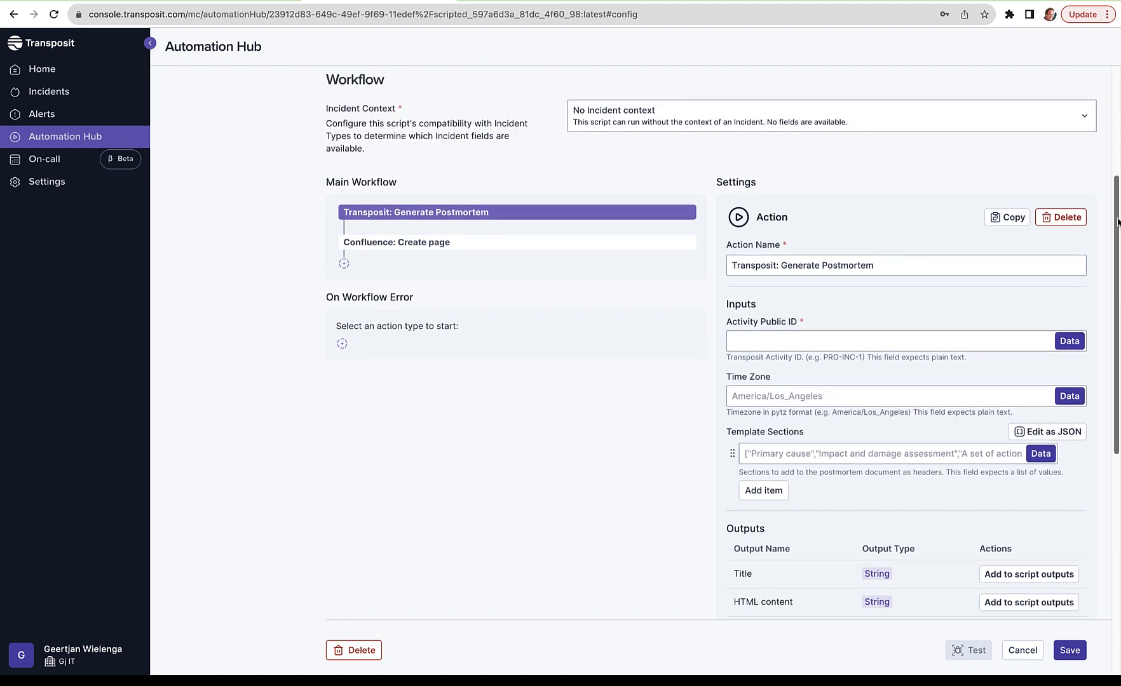
left_click(1085, 121)
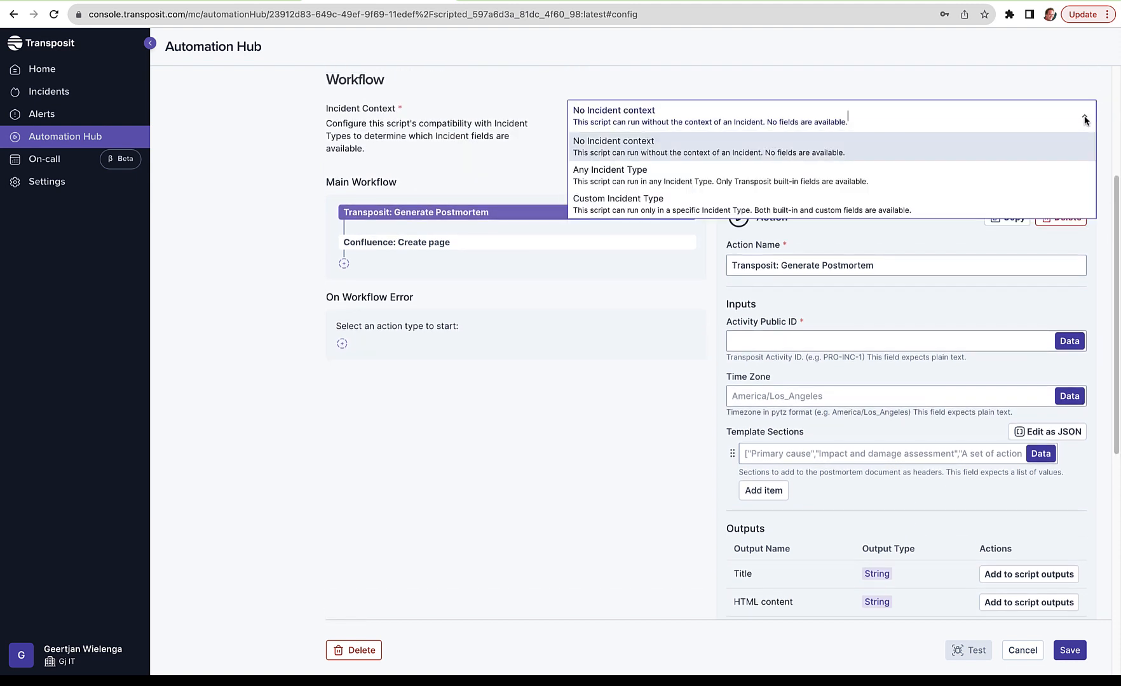
left_click(1080, 169)
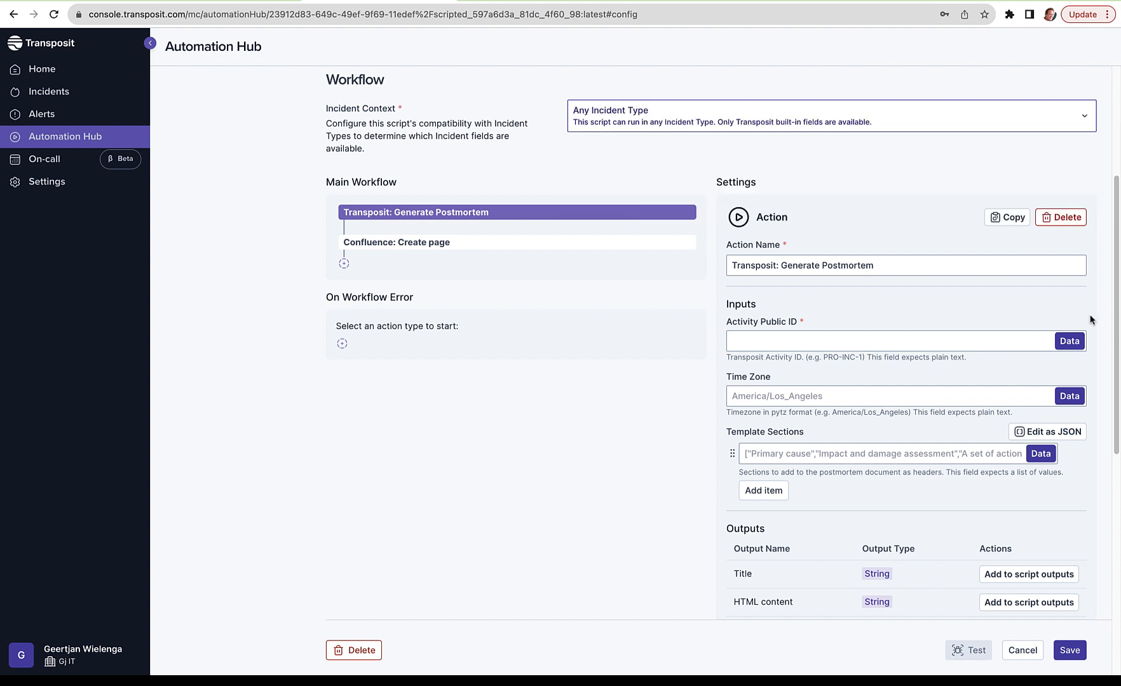
Step: Fill the Generate Postmortem action's Activity Public ID with a dynamic parameter from source Incident, field ID
left_click(1081, 342)
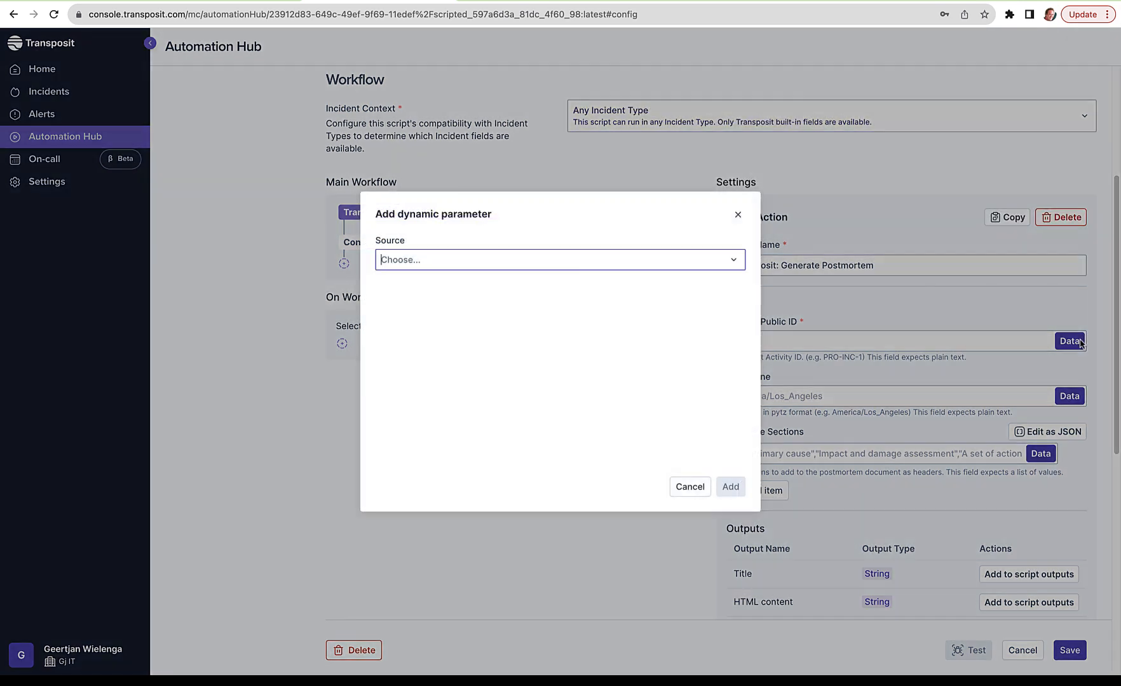
left_click(647, 259)
left_click(644, 323)
left_click(640, 290)
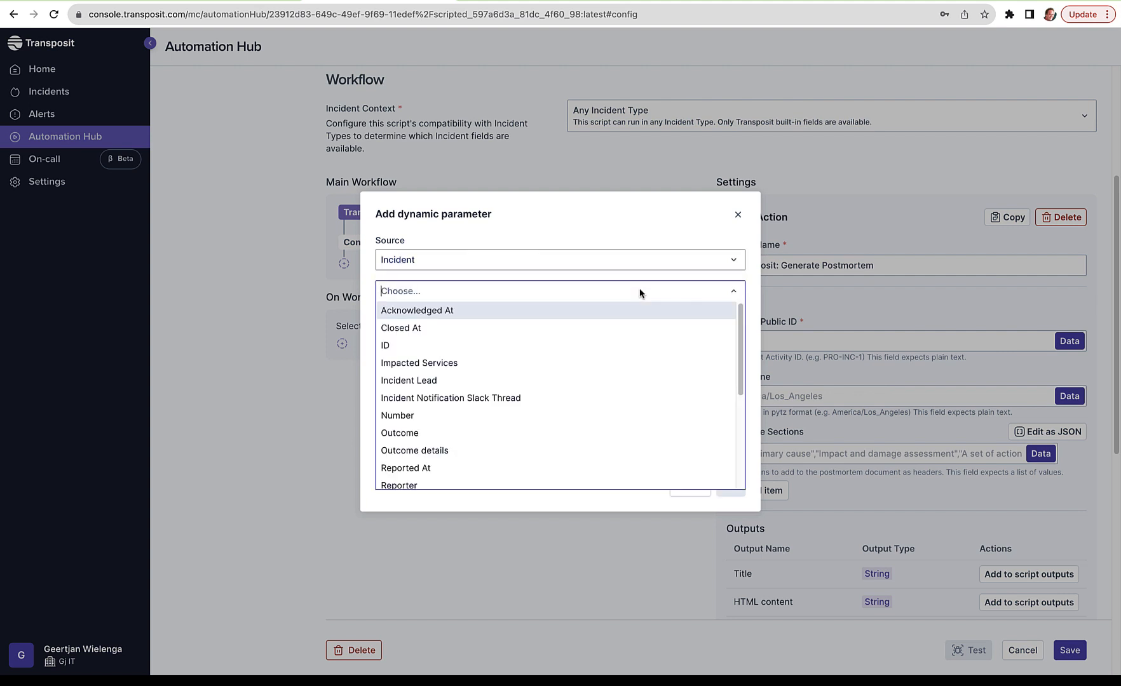
left_click(639, 344)
left_click(737, 493)
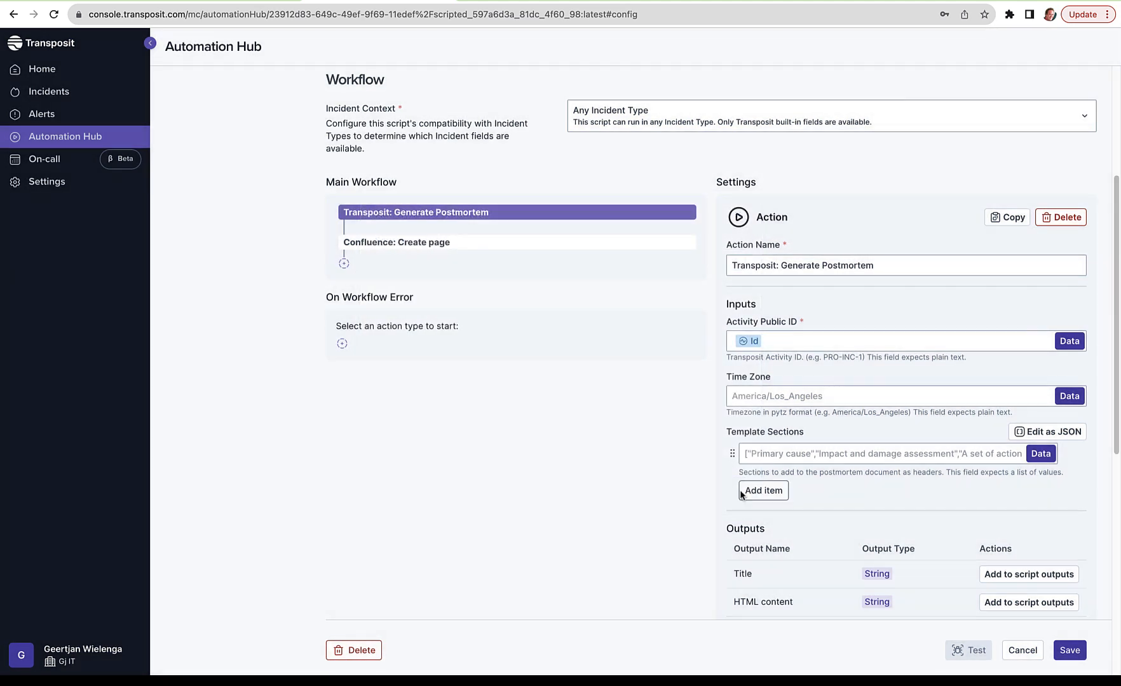
Step: Look up the space key in the Confluence space's URL and enter TEAM as the "Confluence: Create page" action's space key
left_click(455, 244)
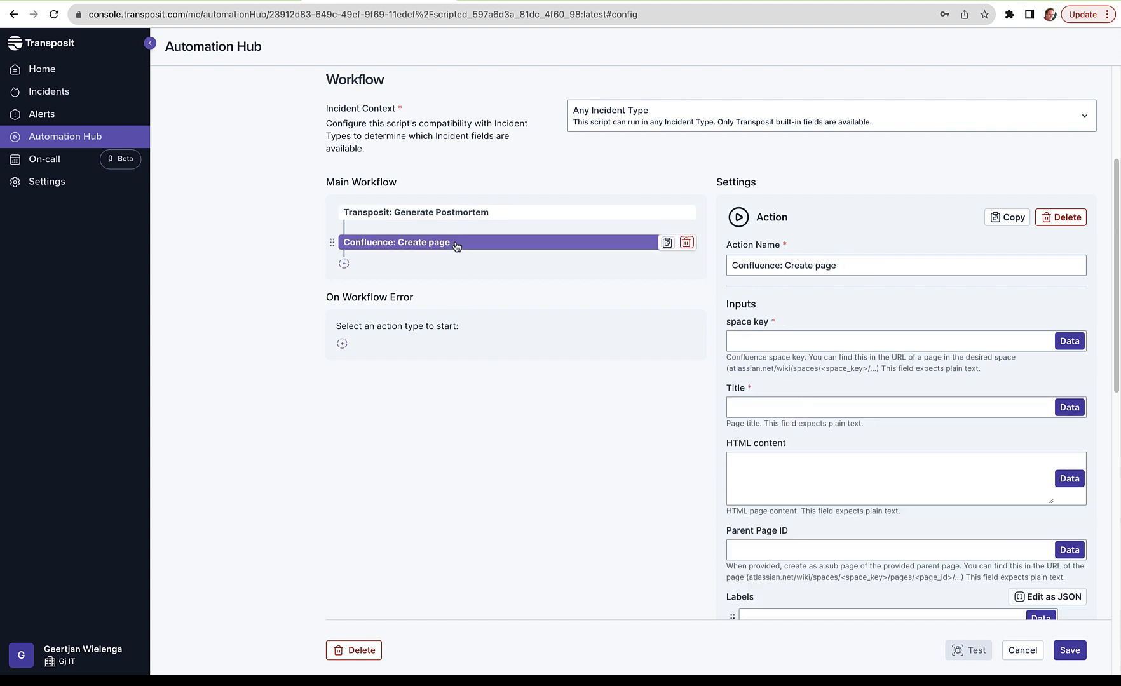
left_click(1019, 344)
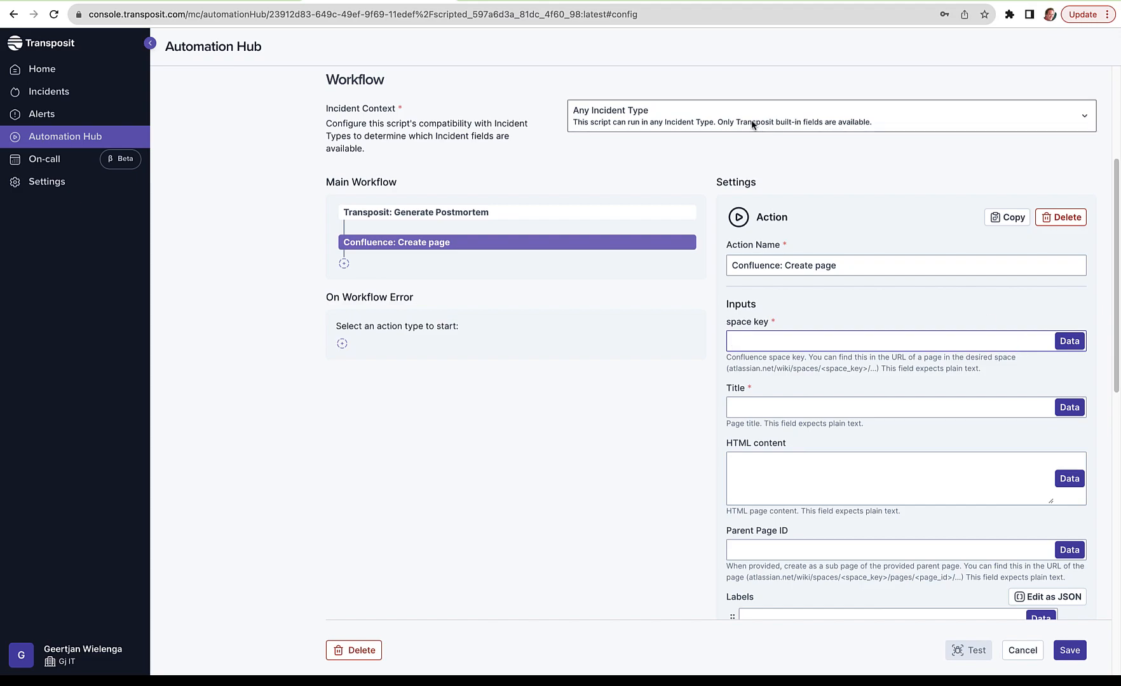
left_click(695, 1)
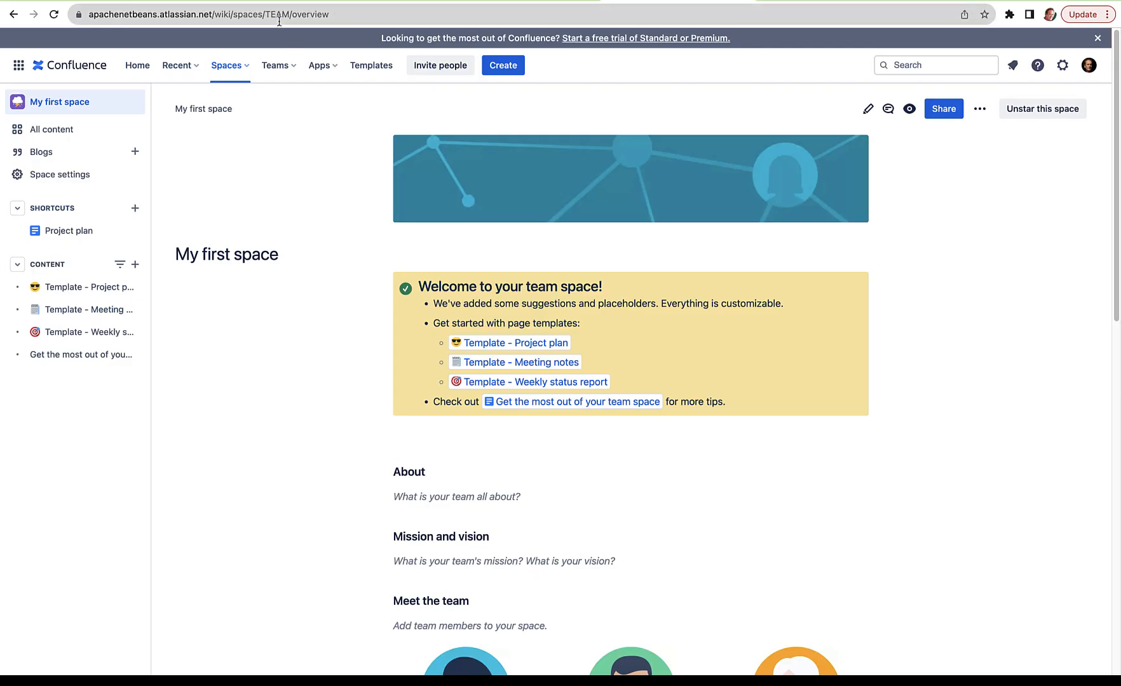
left_click(337, 1)
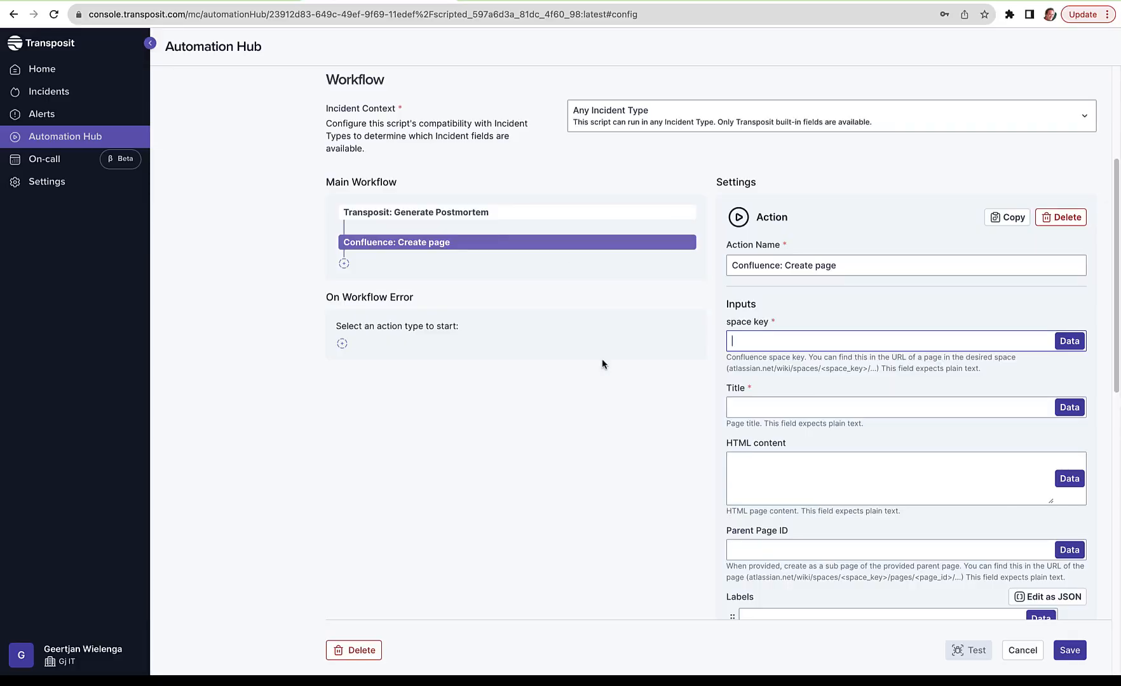
type("TEAM")
Step: Fill the Confluence page's Title with a dynamic parameter from the "Transposit: Generate Postmortem" action's Title output
left_click(885, 417)
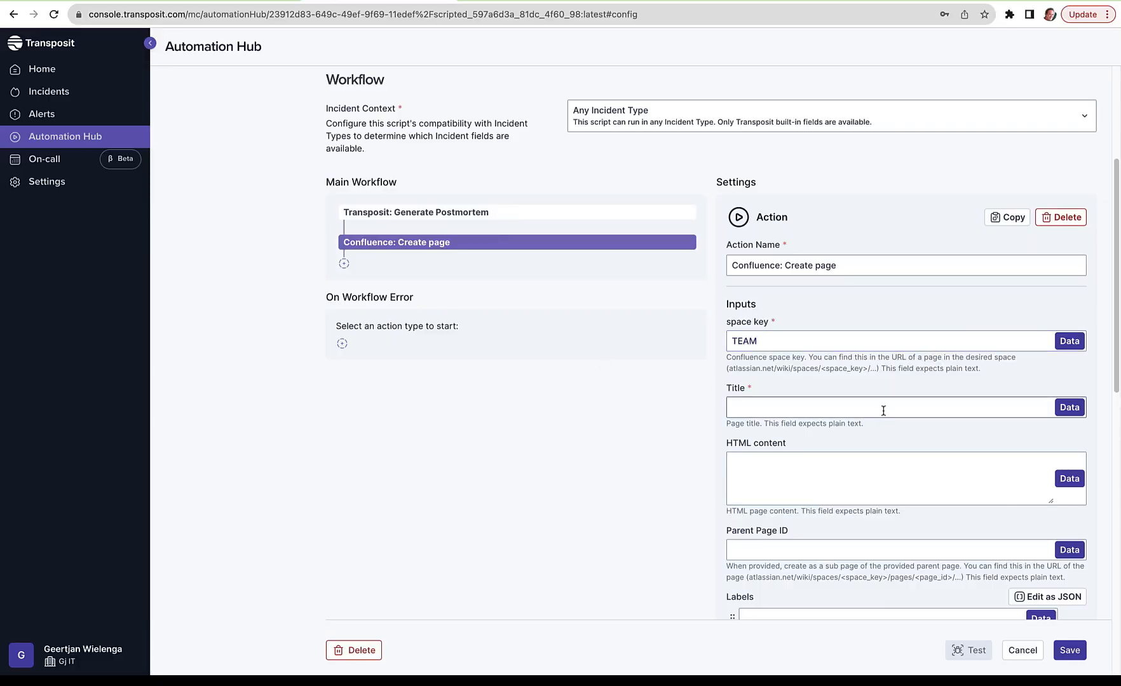
left_click(883, 410)
left_click(1069, 405)
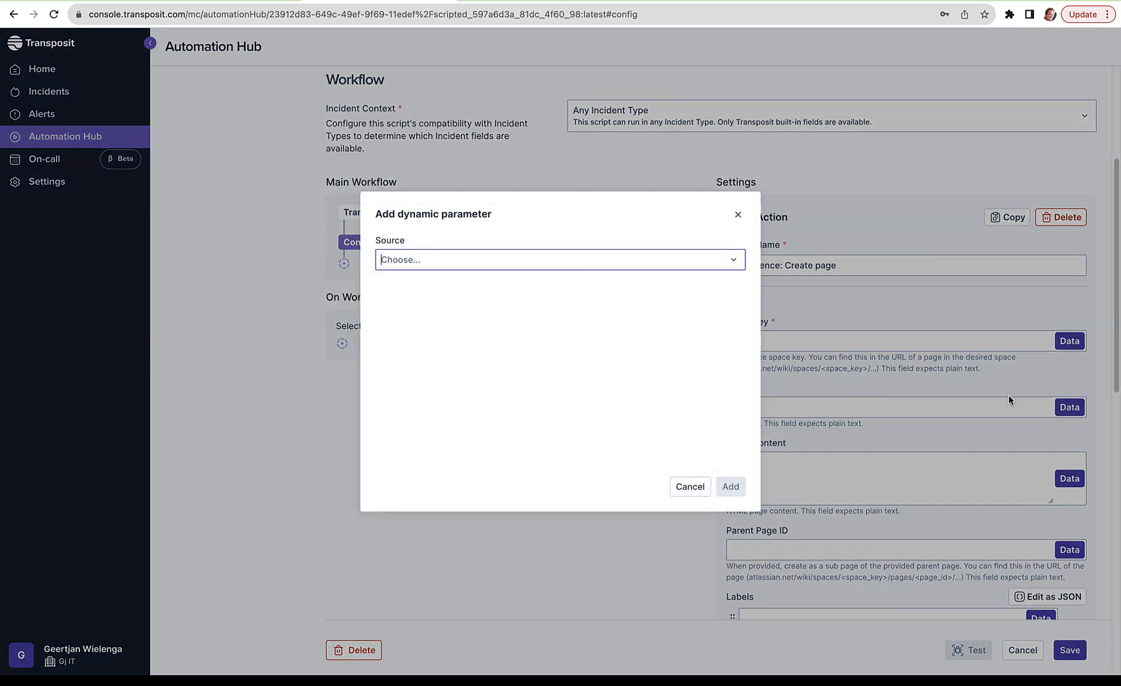
left_click(597, 252)
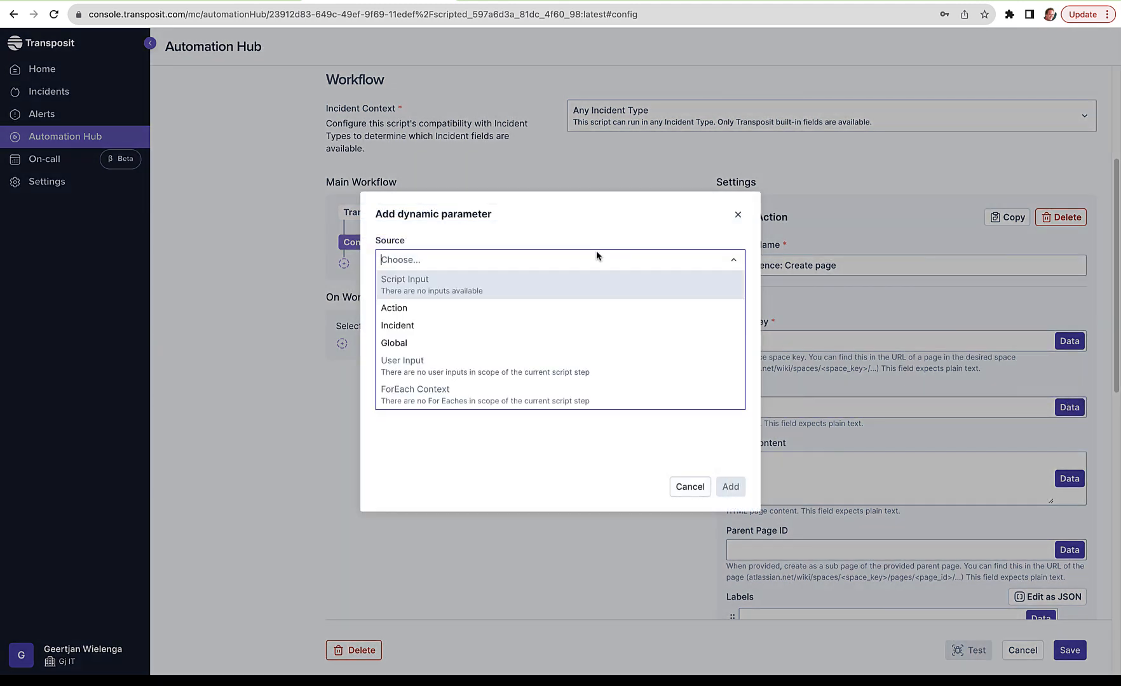
left_click(588, 304)
left_click(586, 309)
left_click(585, 326)
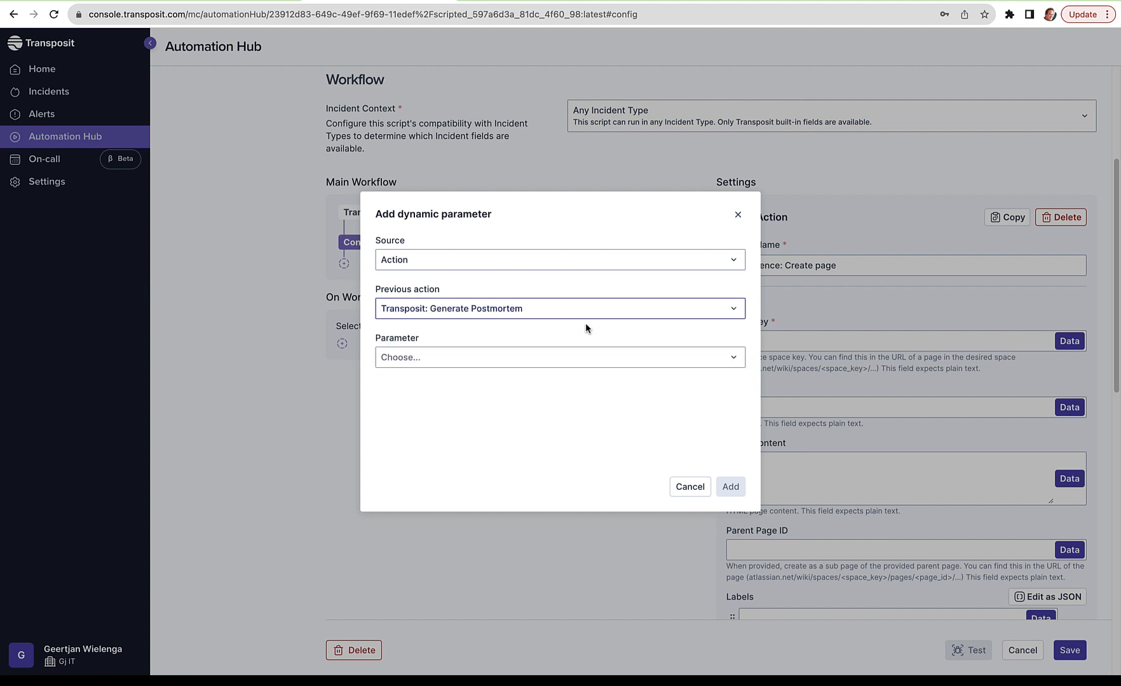
left_click(580, 354)
left_click(580, 380)
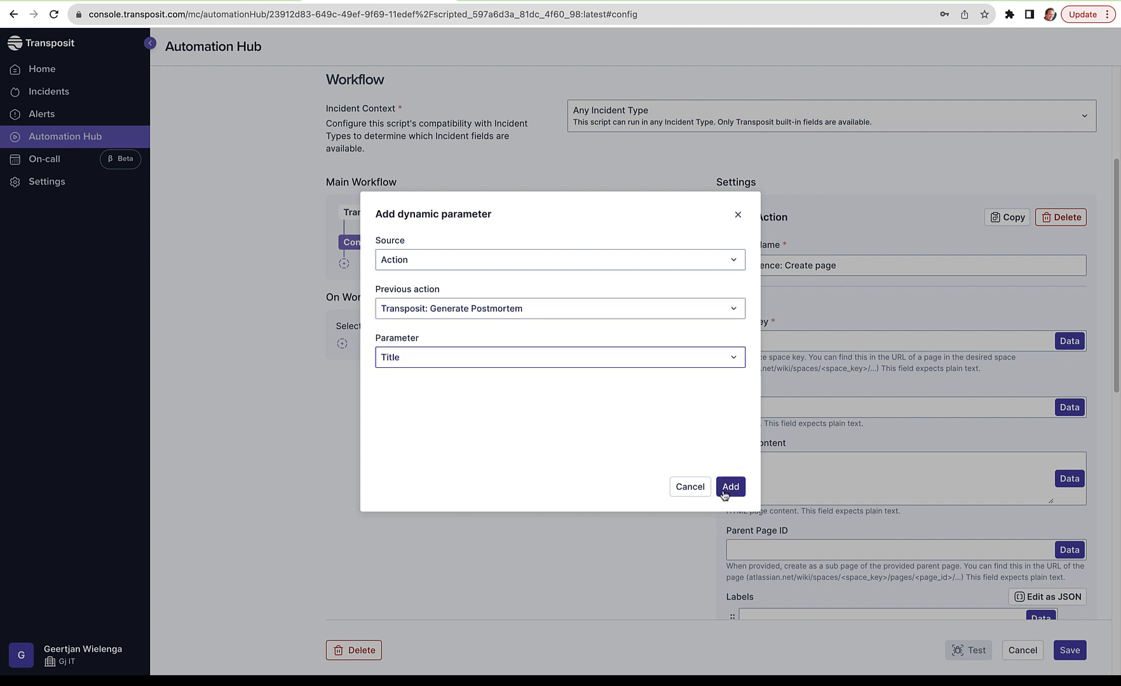
left_click(730, 486)
Step: Fill the Confluence page's HTML content with the "Transposit: Generate Postmortem" action's HTML content output and save the script
left_click(929, 474)
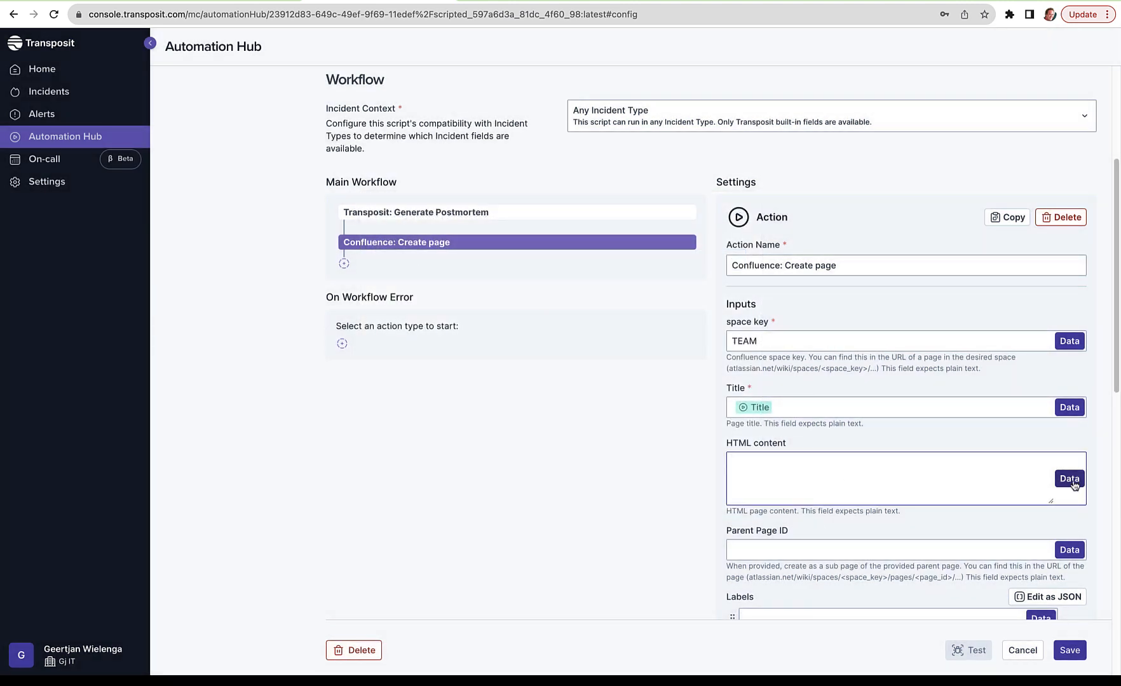
left_click(1068, 480)
left_click(614, 260)
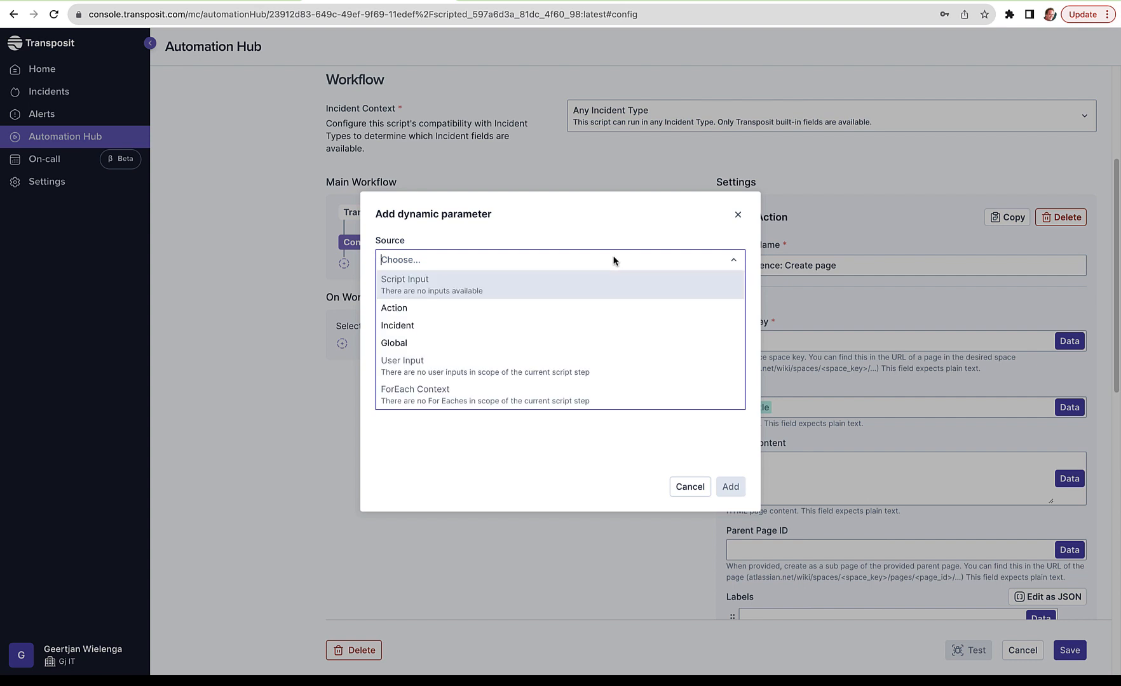
left_click(599, 301)
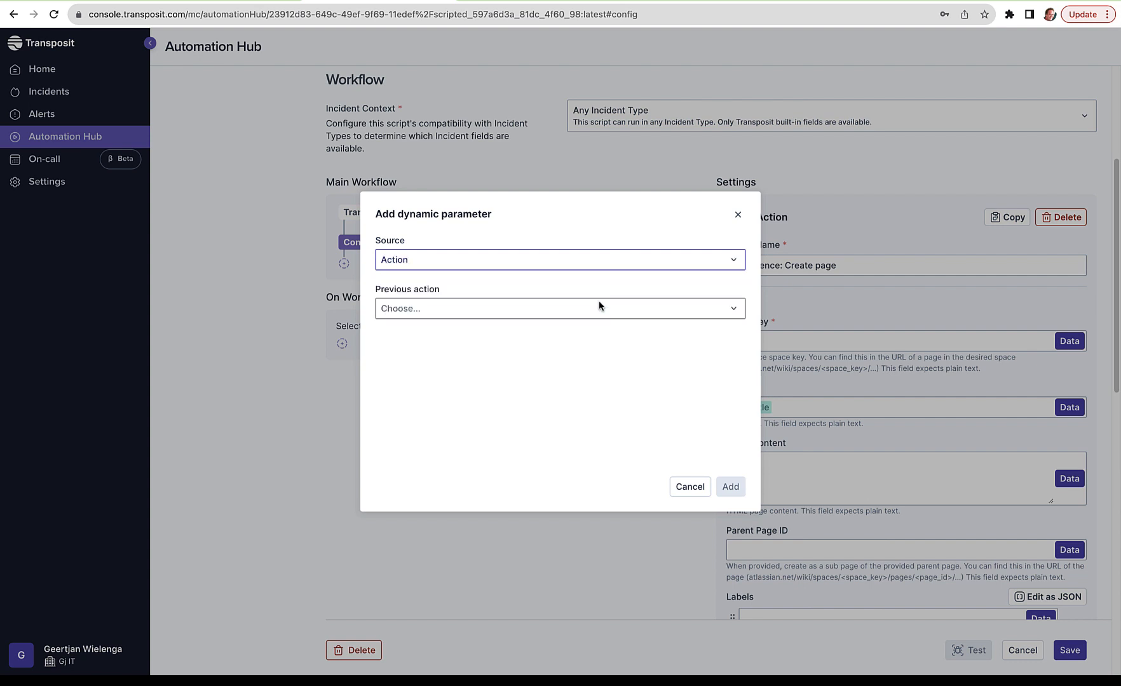
left_click(598, 308)
left_click(598, 326)
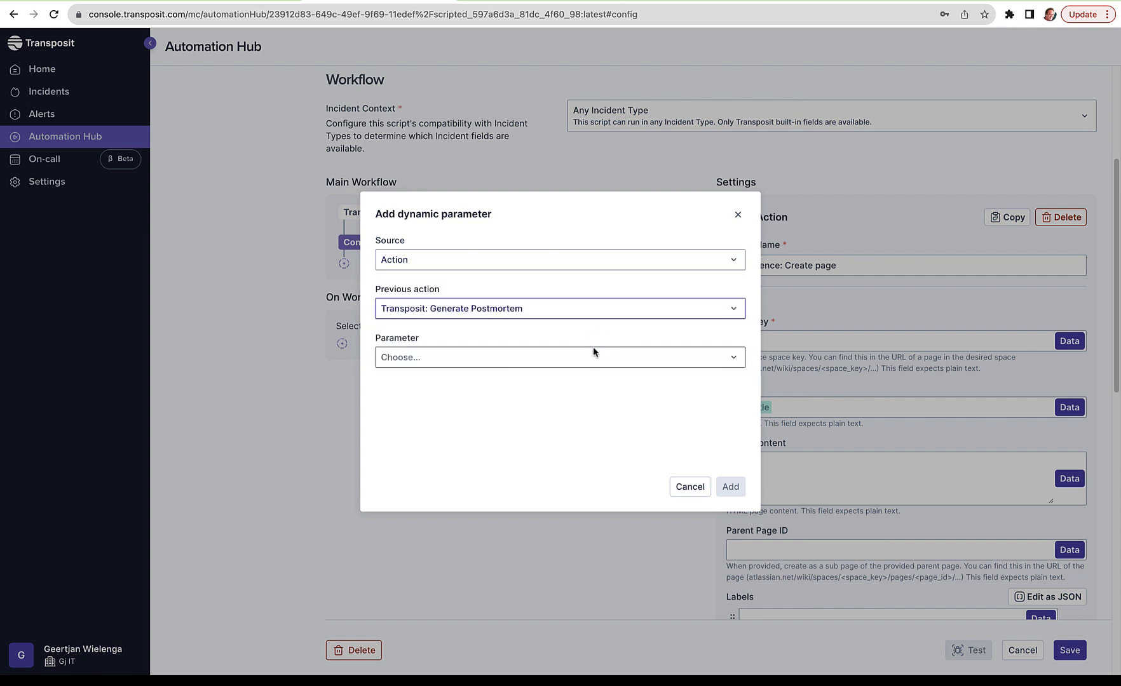
left_click(592, 354)
left_click(584, 389)
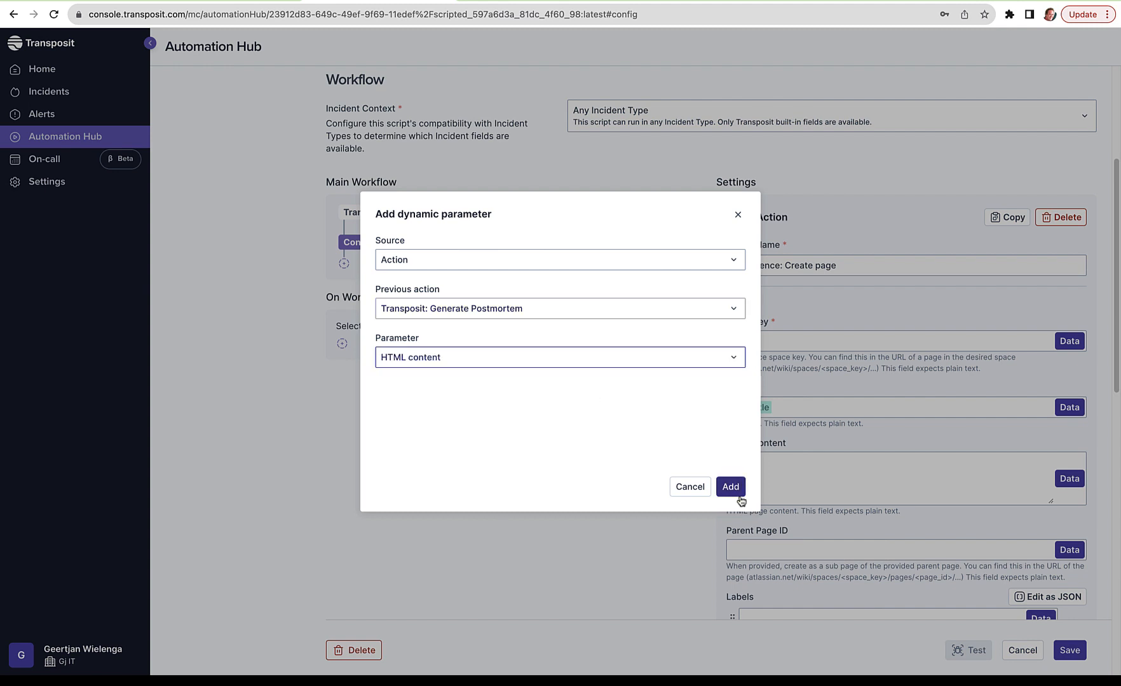
left_click(732, 488)
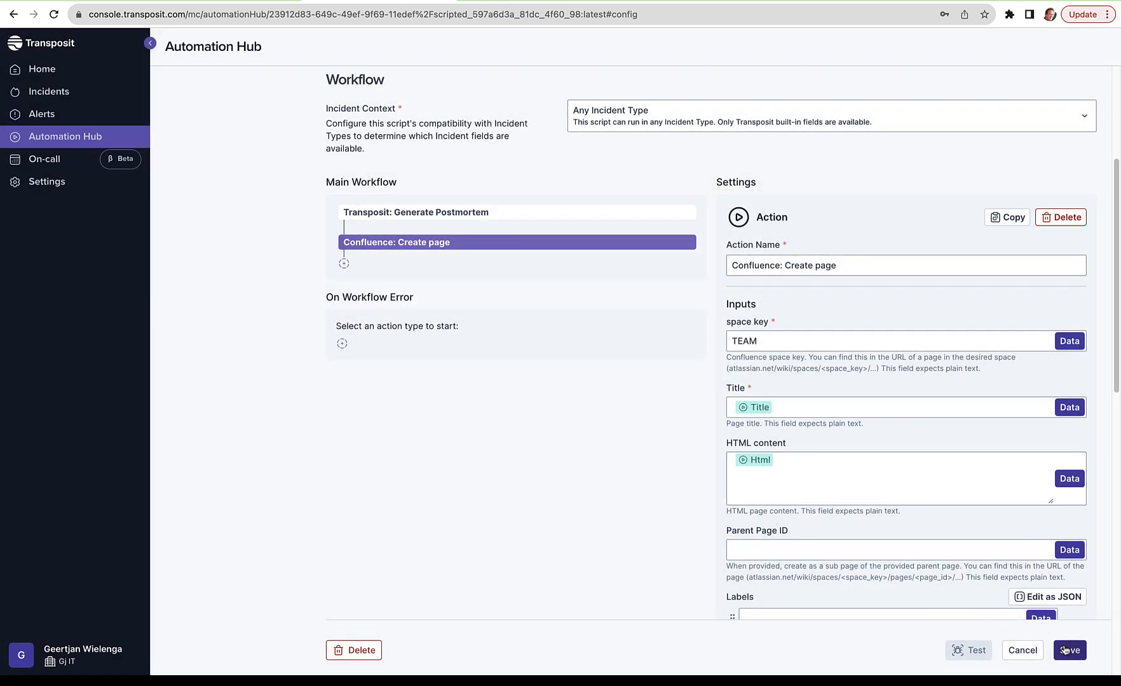
left_click(1067, 651)
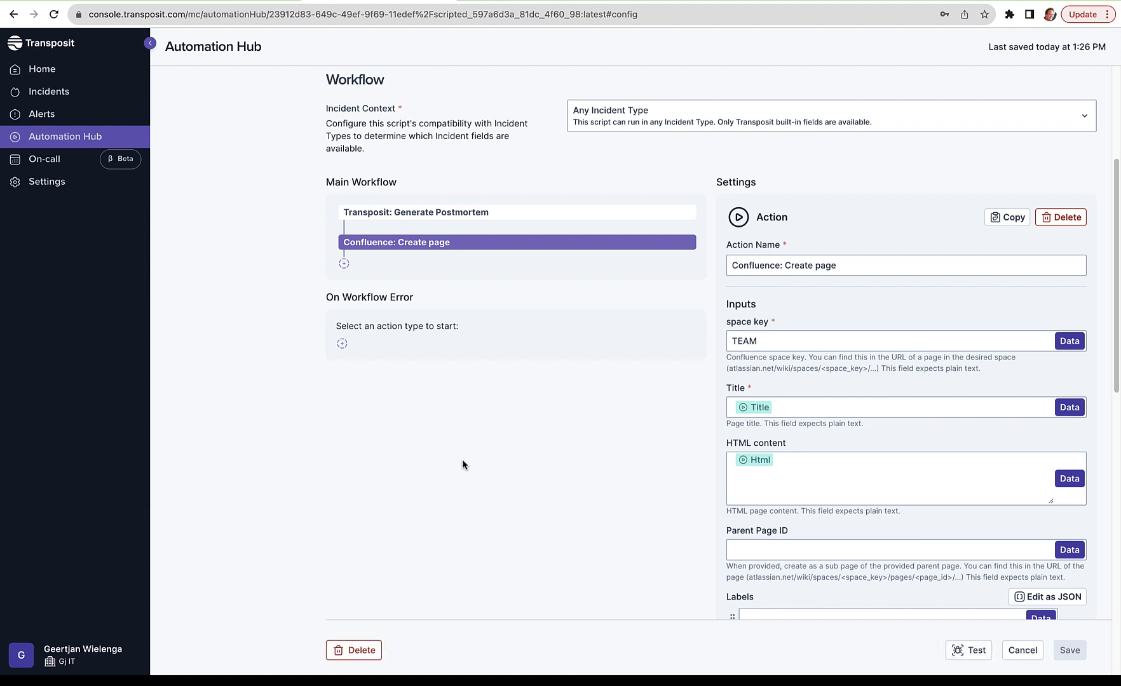
Step: Open the default Incident (INC) type for editing in the settings
left_click(49, 188)
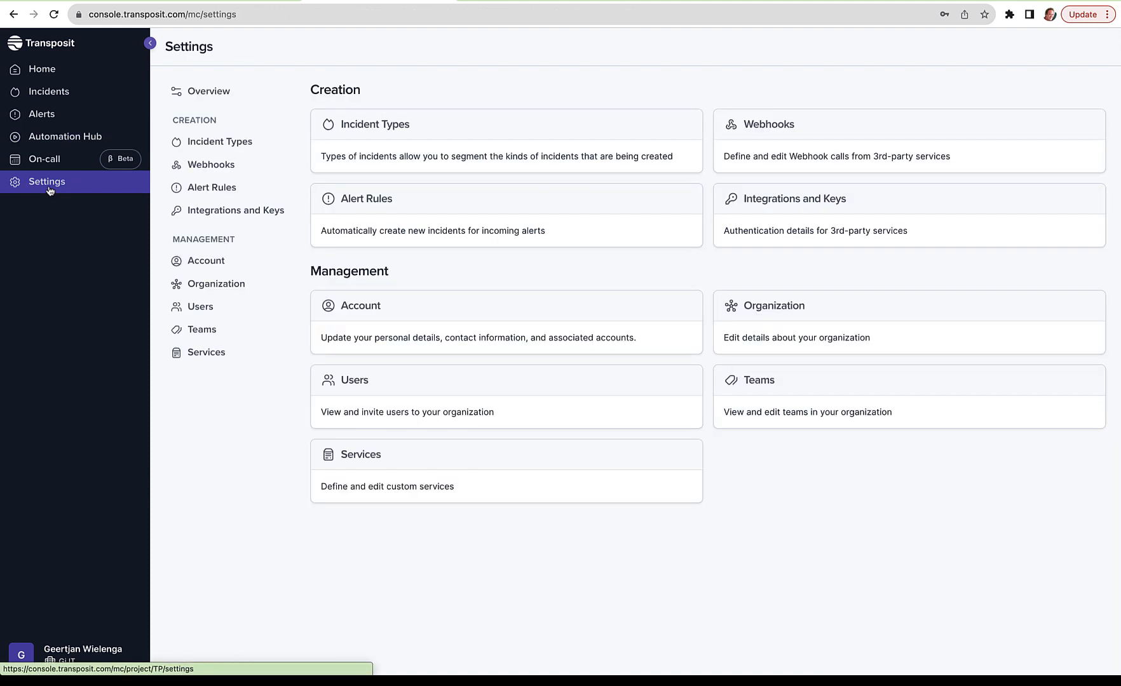
left_click(361, 134)
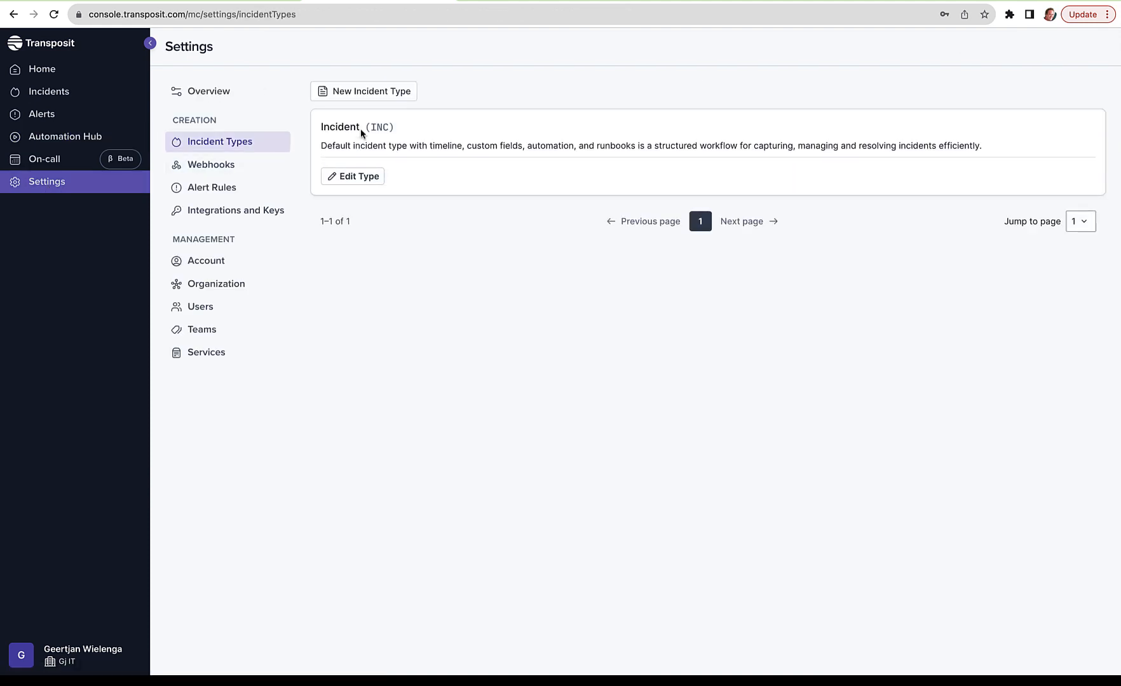
left_click(353, 176)
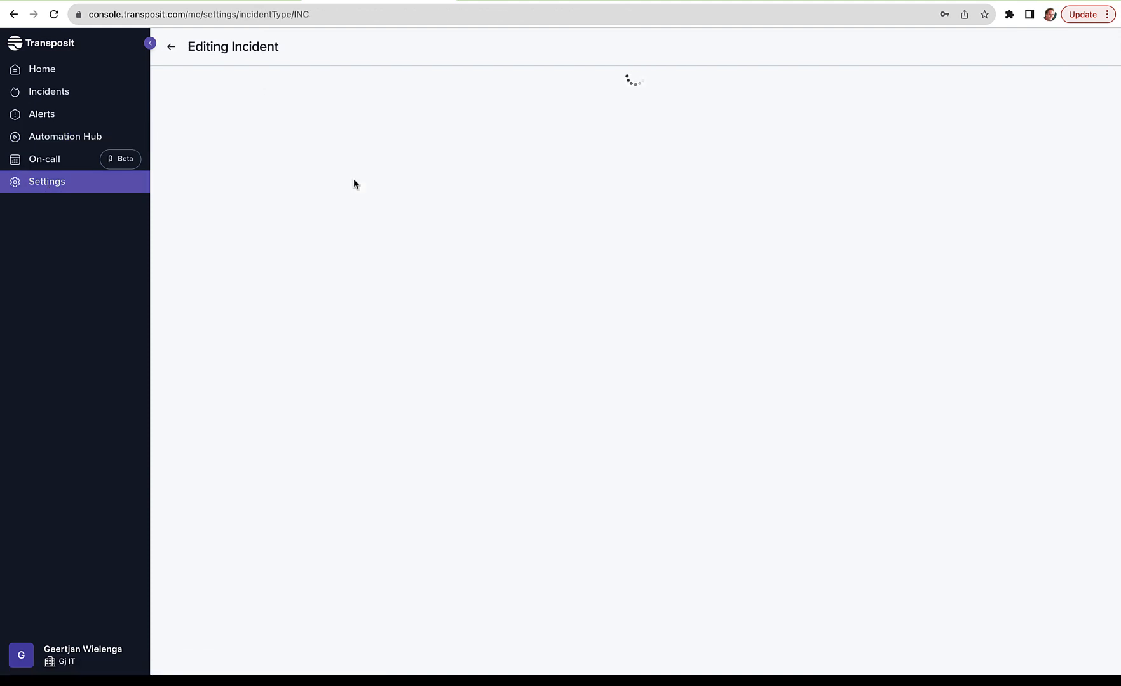
Step: Add a runbook step titled "Generate Postmortem in Confluence" with Generate Postmortem Script attached, and save it
left_click_drag(1119, 154, 1081, 496)
left_click(591, 377)
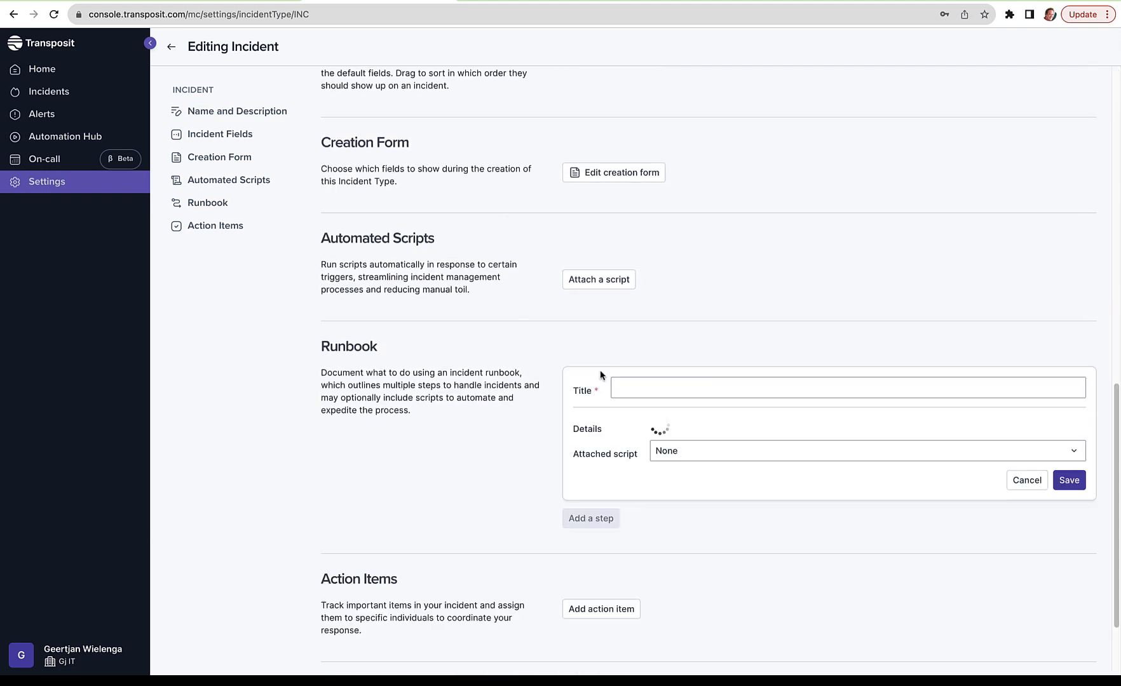
left_click(706, 456)
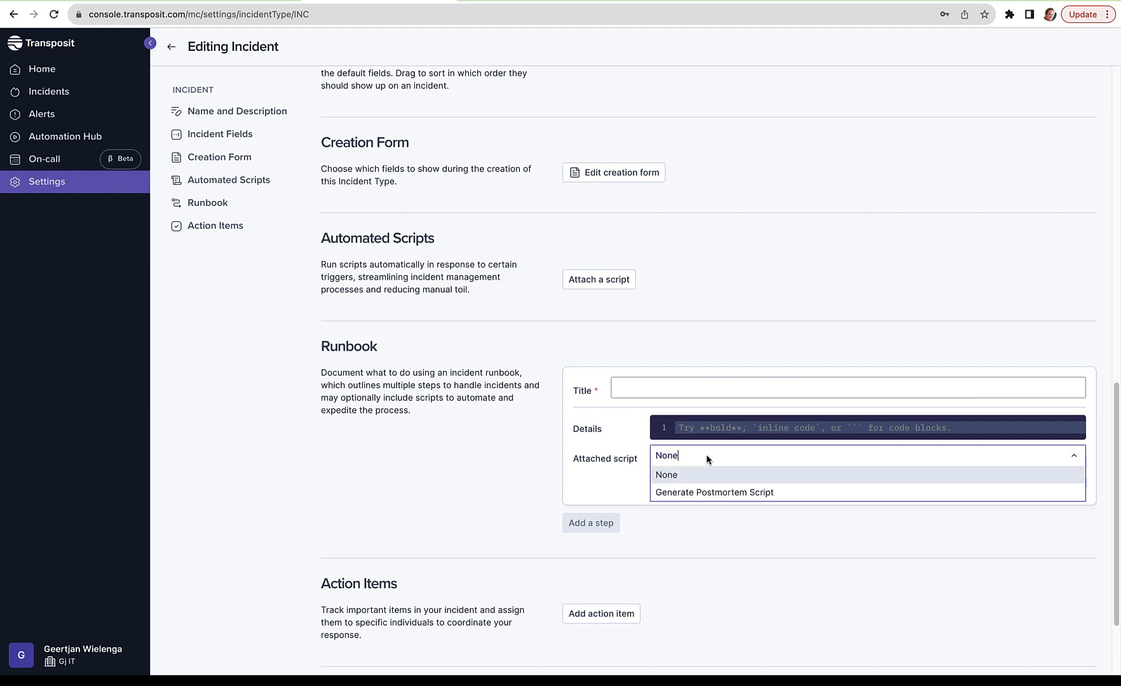
left_click(708, 492)
left_click(657, 389)
type("Generate")
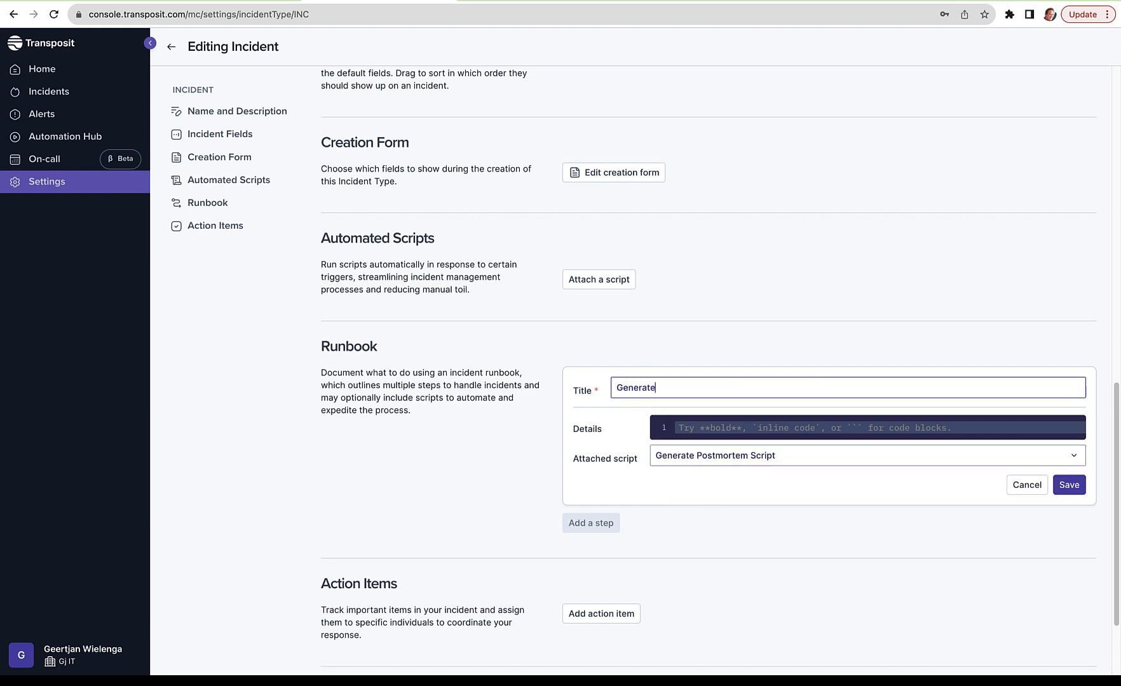
type(" Postmortem in Confluence")
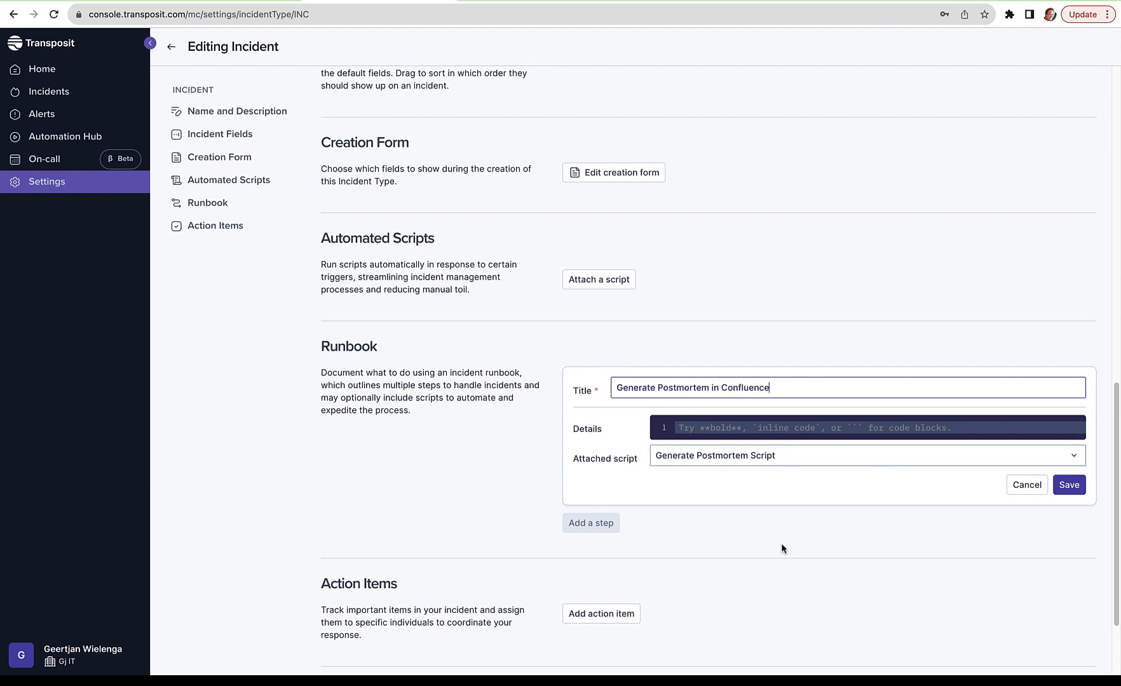
left_click(1073, 487)
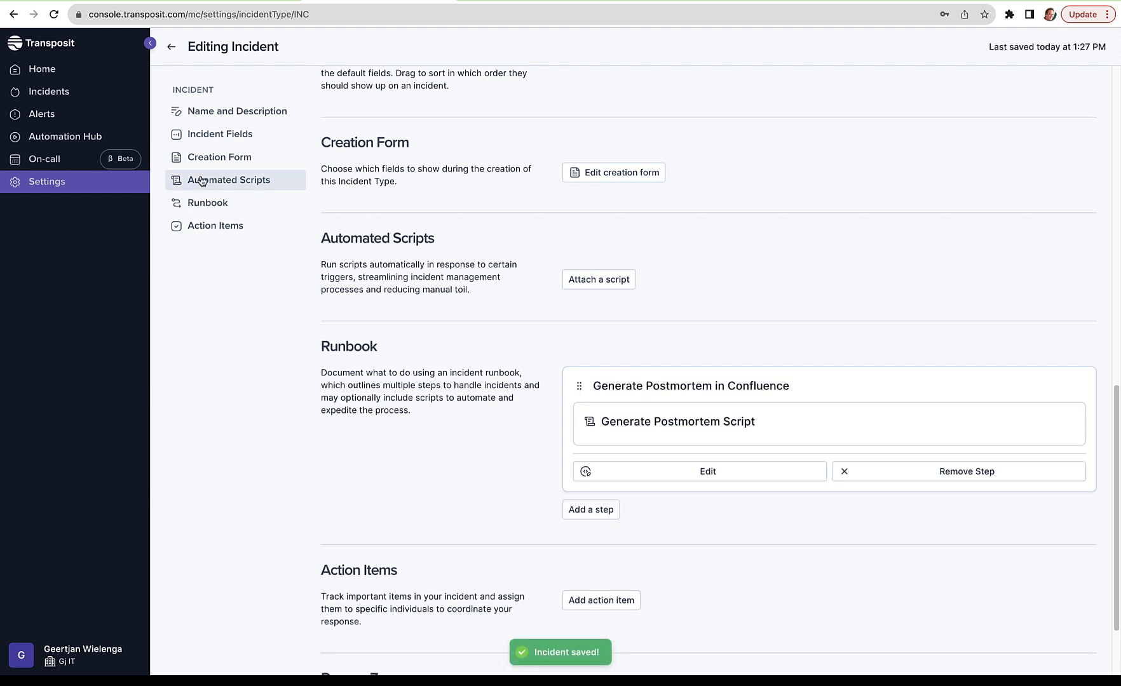
Step: Create a new incident titled "Hello World Incident", keeping the severity SEV4: Cosmetic
left_click(74, 93)
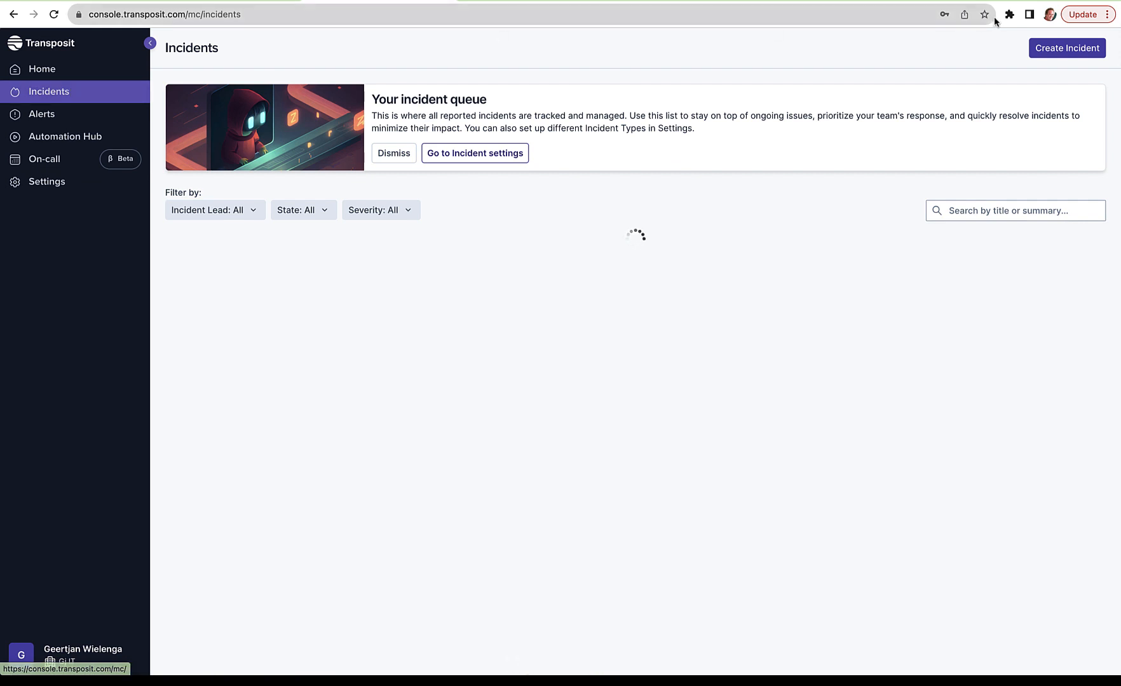
left_click(1044, 50)
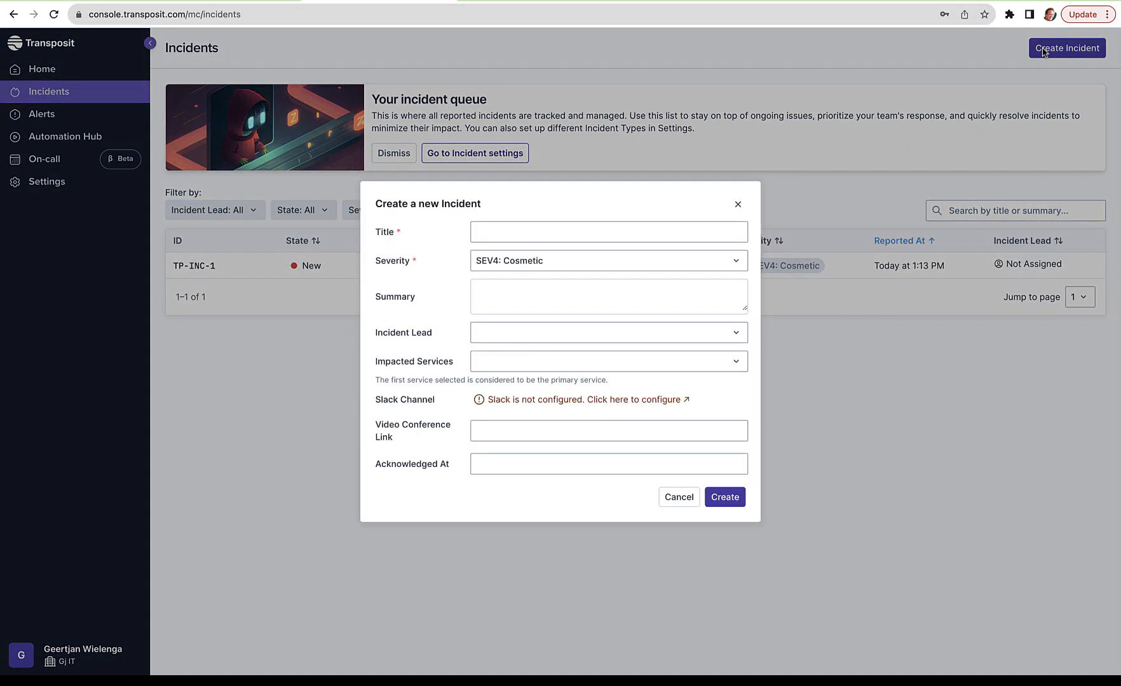
left_click(671, 227)
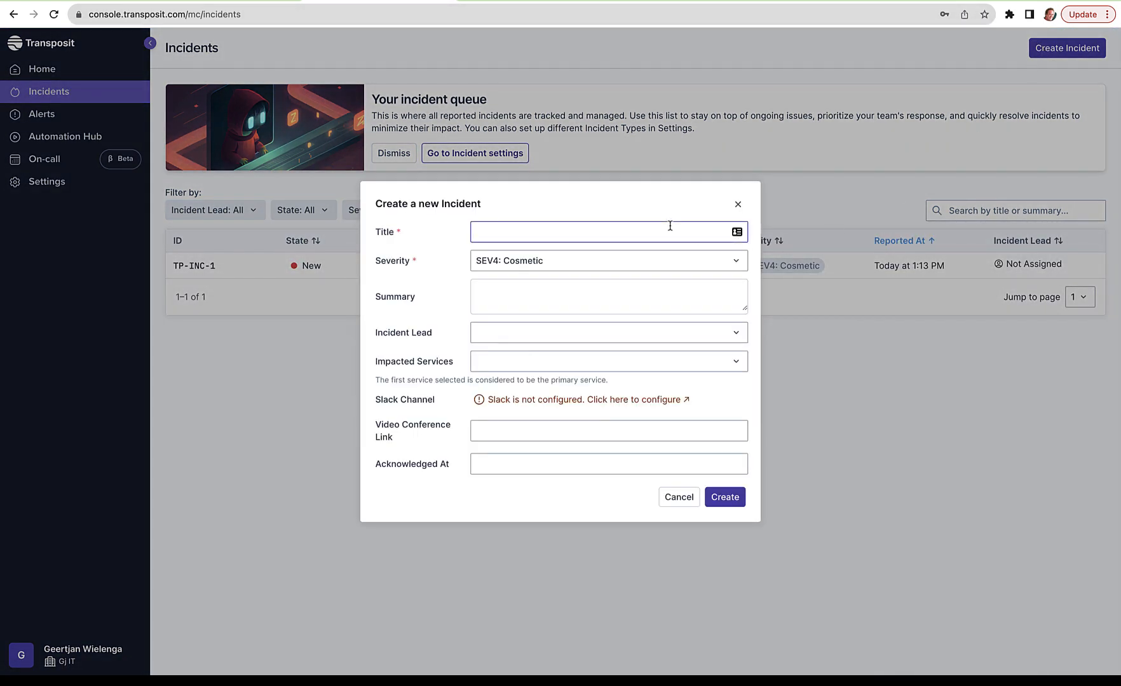
type("Hello World Incident")
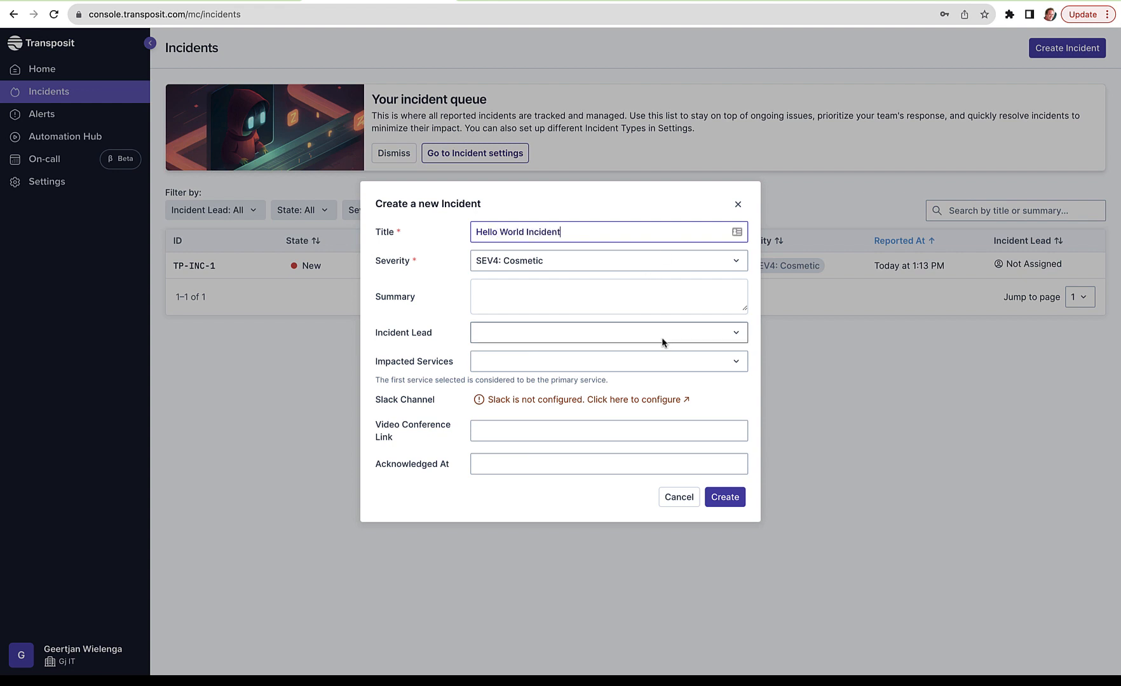
left_click(715, 497)
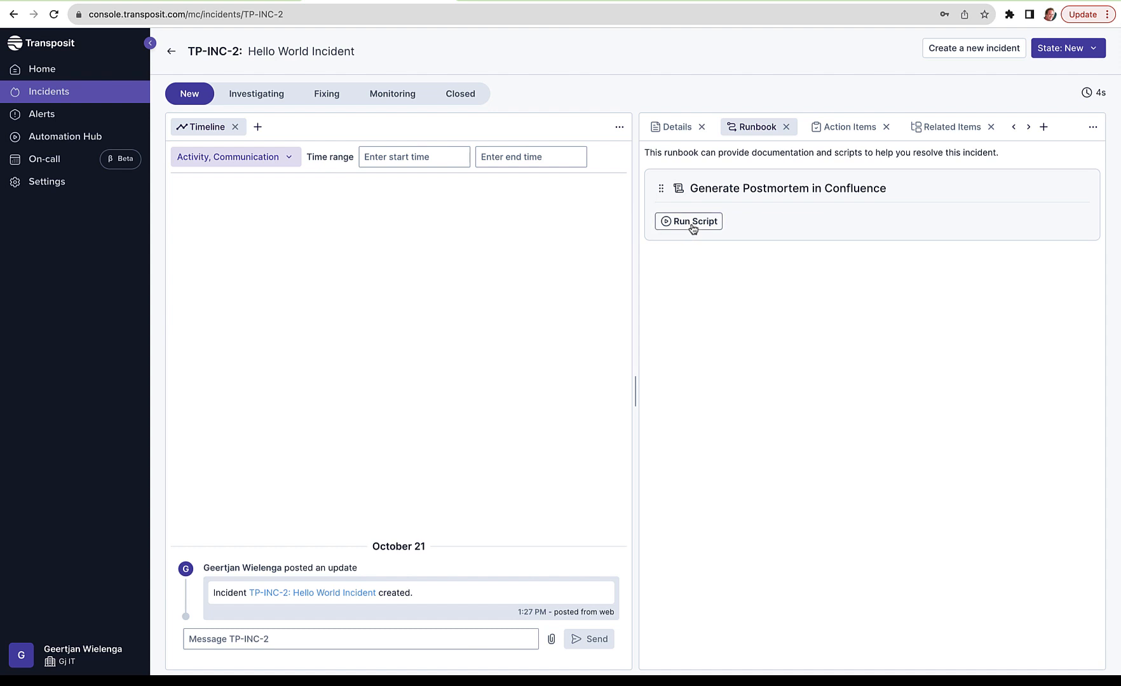
Step: Run the script of the "Generate Postmortem in Confluence" runbook step on the new incident
left_click(436, 635)
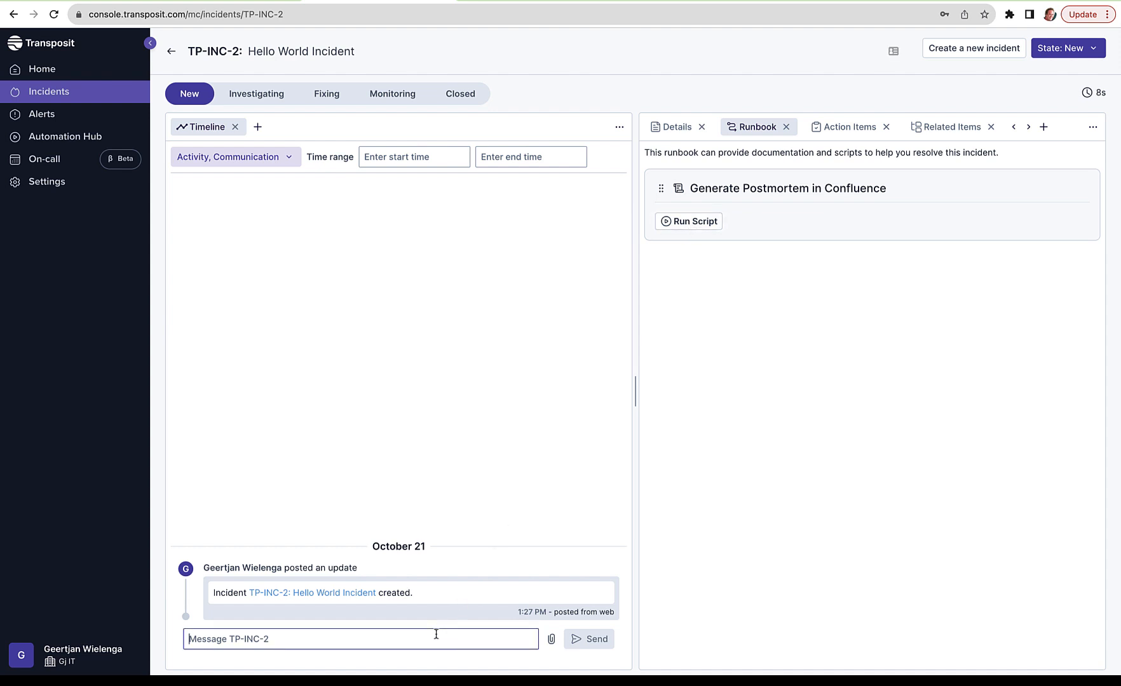
left_click(704, 225)
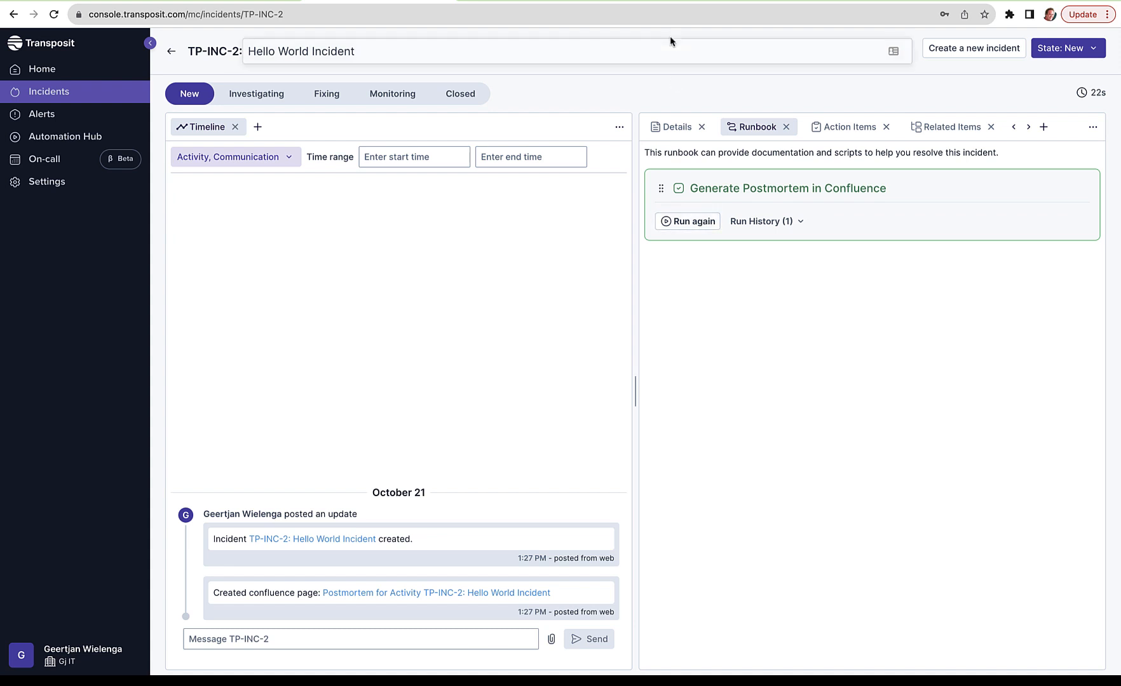
Step: Switch to Confluence, open the Hello World Incident postmortem page in My first space, and review its summary and fields
left_click(669, 1)
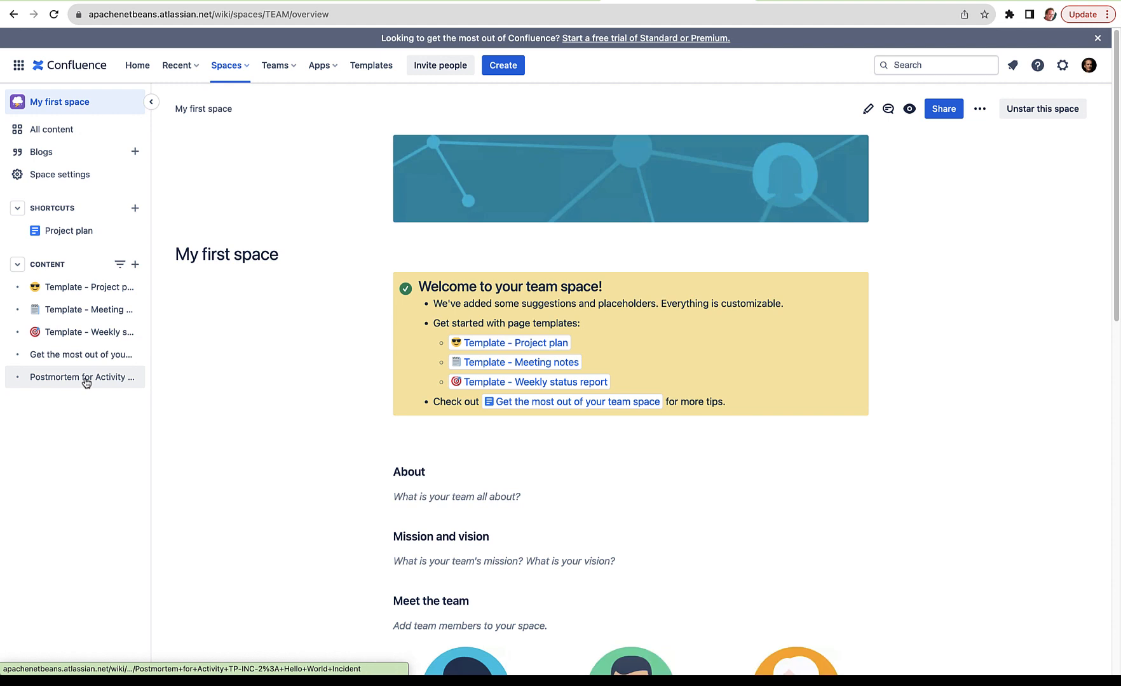
left_click(86, 379)
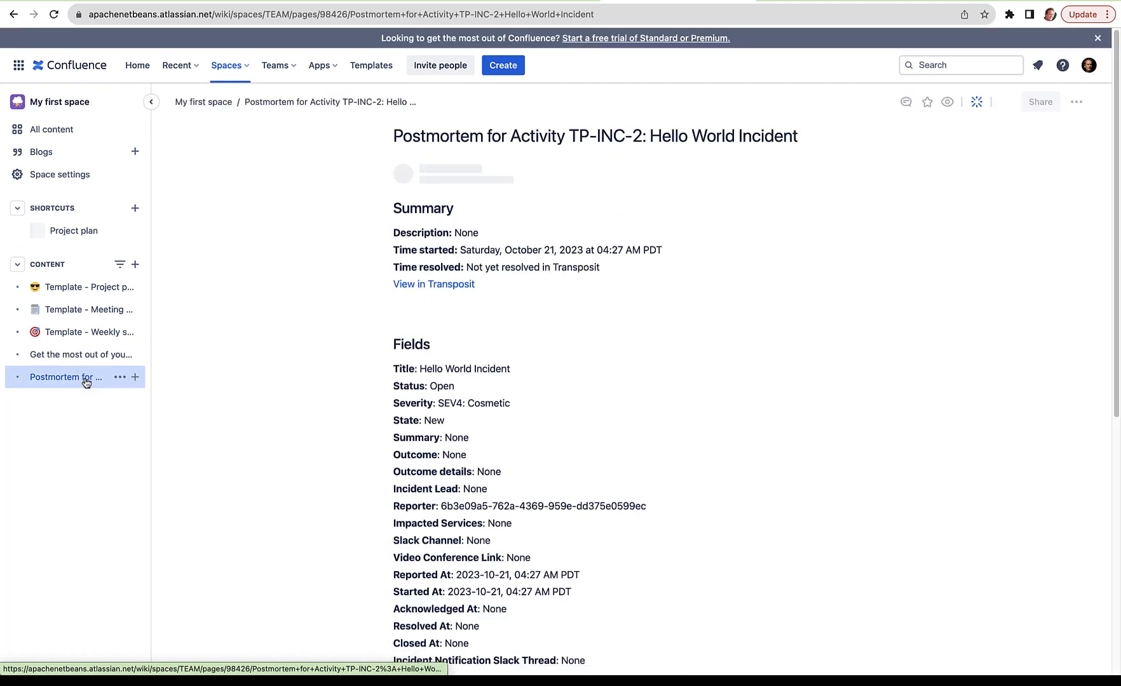
mouse_move(86, 382)
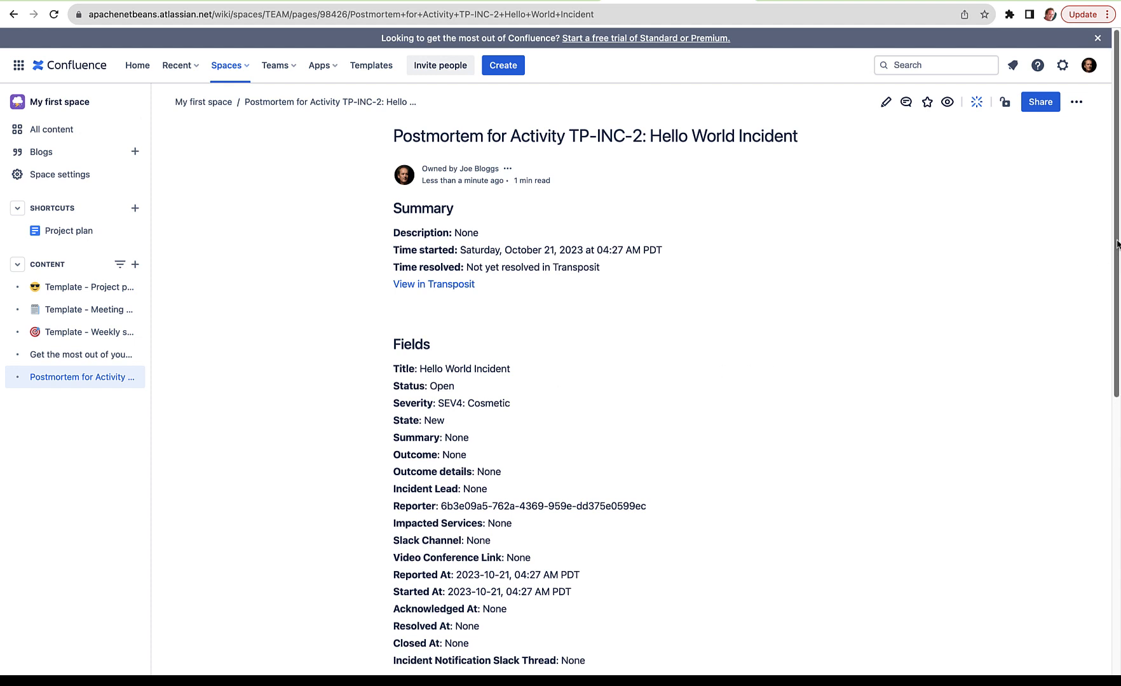
mouse_move(1118, 243)
left_mouse_down()
mouse_move(1118, 432)
mouse_move(1118, 265)
left_mouse_up()
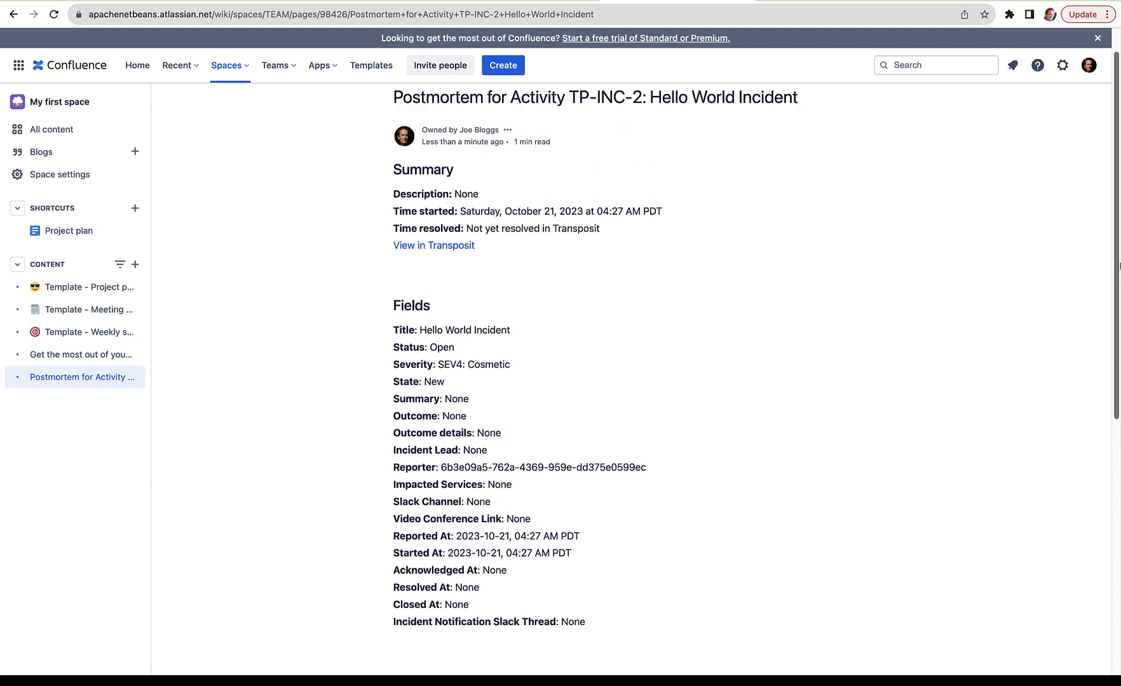
mouse_move(1118, 265)
left_mouse_down()
mouse_move(1119, 236)
mouse_move(1118, 257)
left_mouse_up()
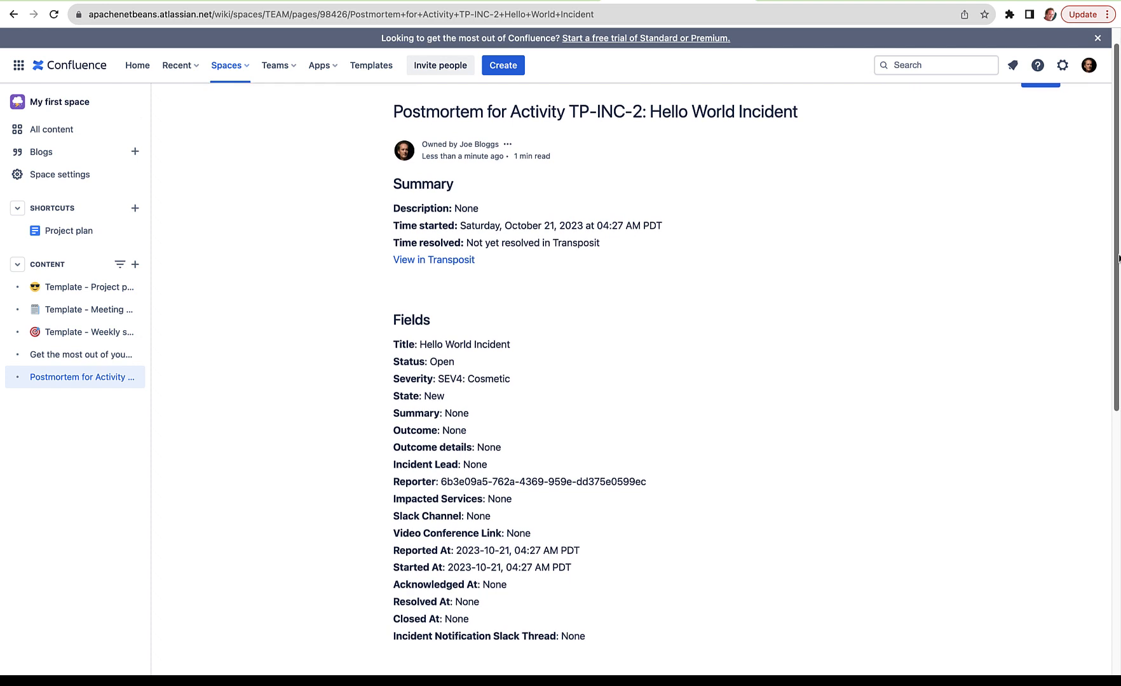